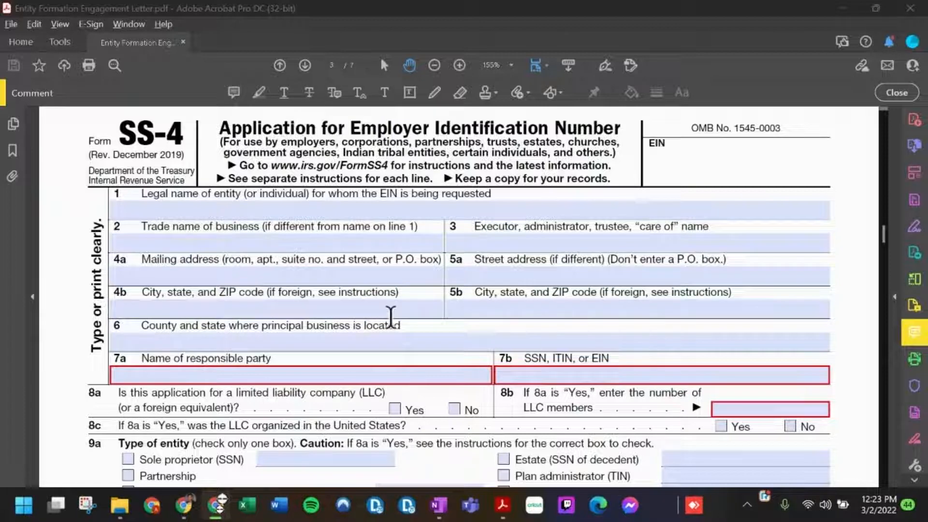
Step: Review the blank Form SS-4 from the legal name line down to the expected employees and employment tax lines
scroll(390, 315, down, 4)
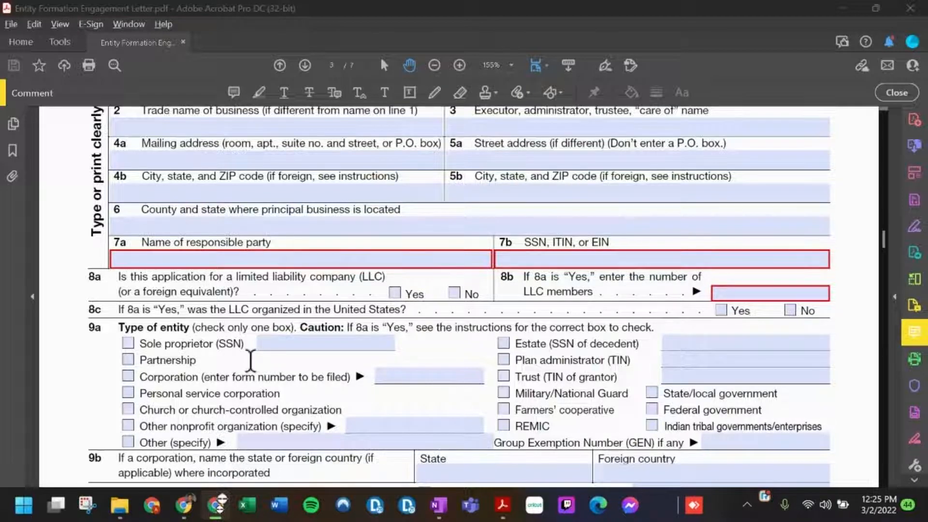
scroll(249, 356, down, 1)
scroll(268, 341, down, 2)
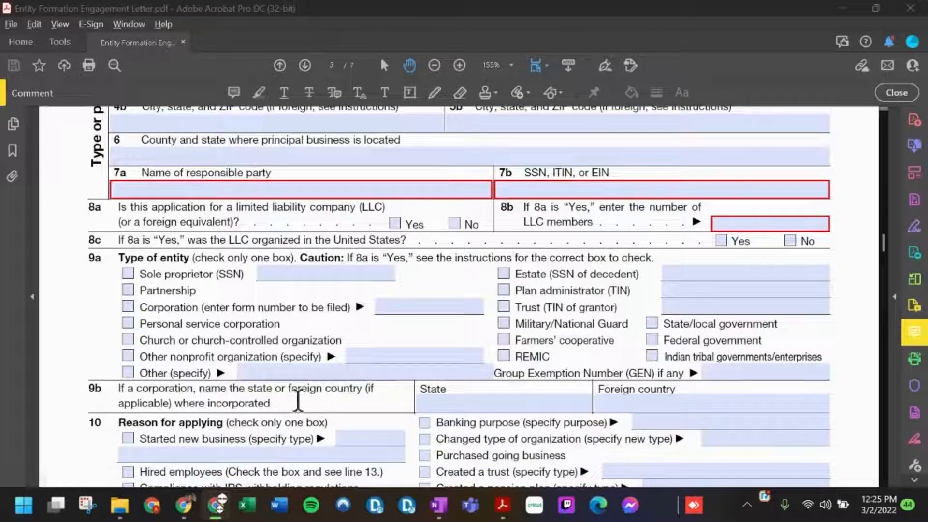
scroll(298, 400, down, 5)
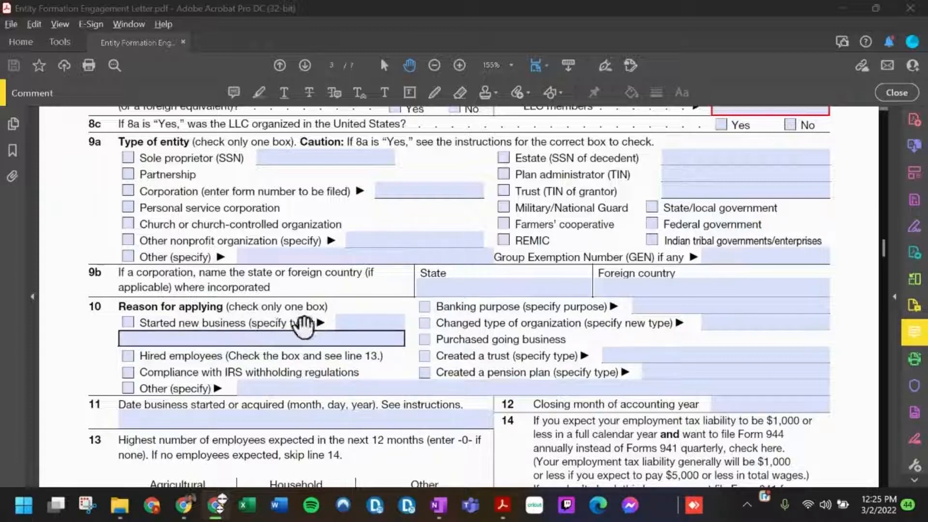
scroll(424, 329, down, 1)
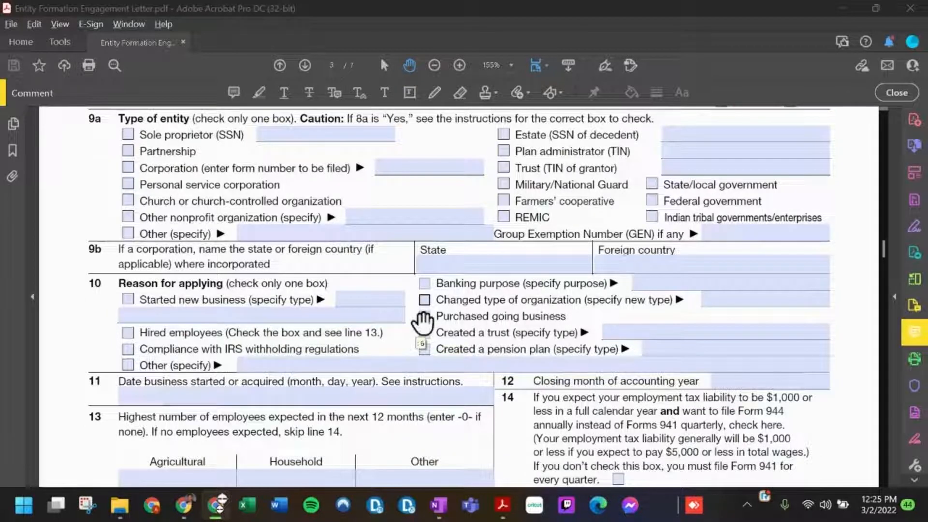
scroll(424, 321, down, 1)
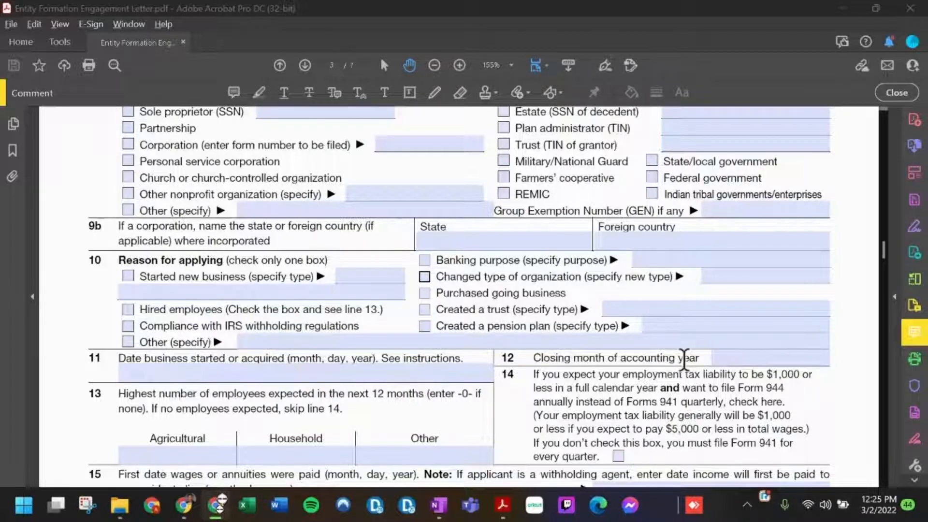
scroll(684, 360, up, 5)
scroll(683, 360, up, 3)
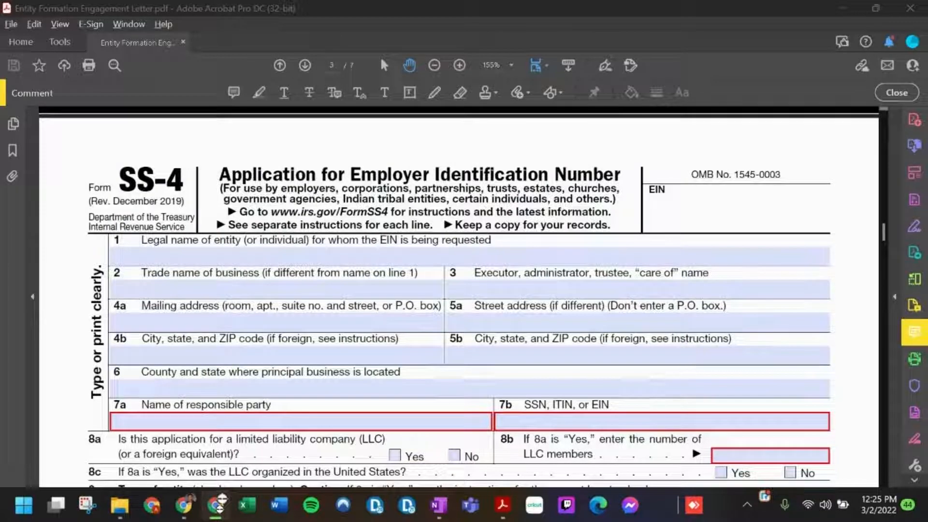
Step: Switch to the browser showing the IRS page for applying for an Employer Identification Number online
drag(927, 193, 271, 1)
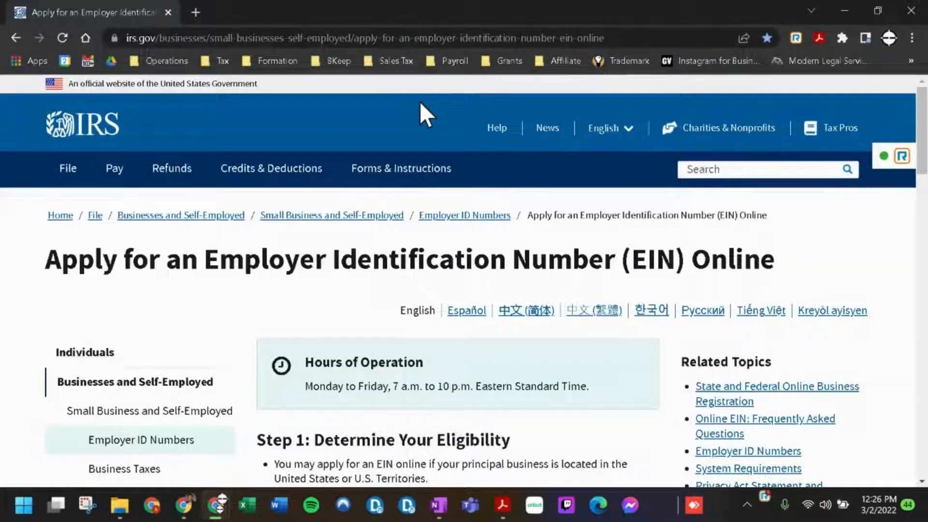
key(super+k)
click(665, 1)
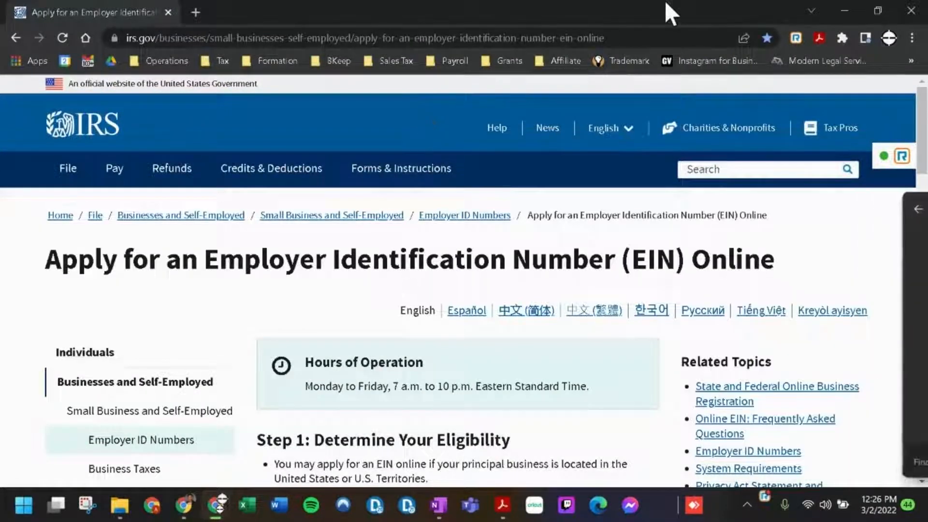
key(super+k)
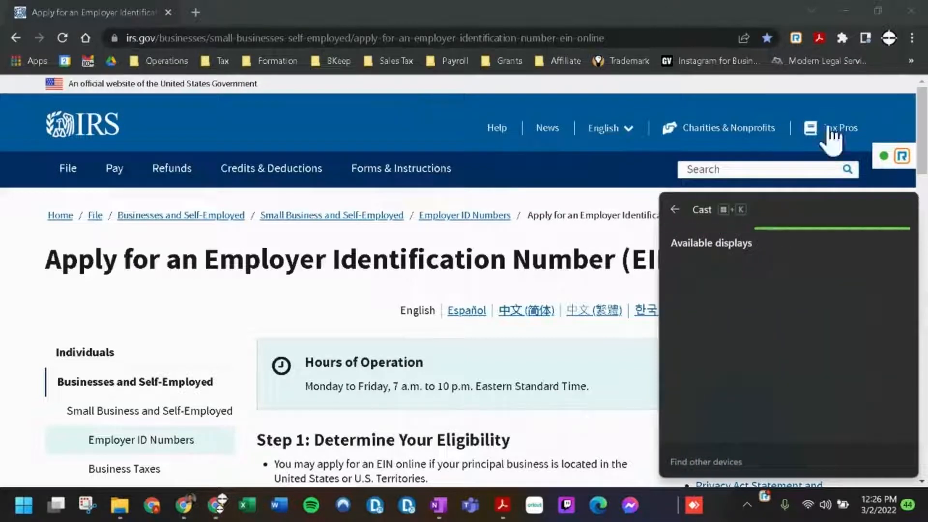
key(super+k)
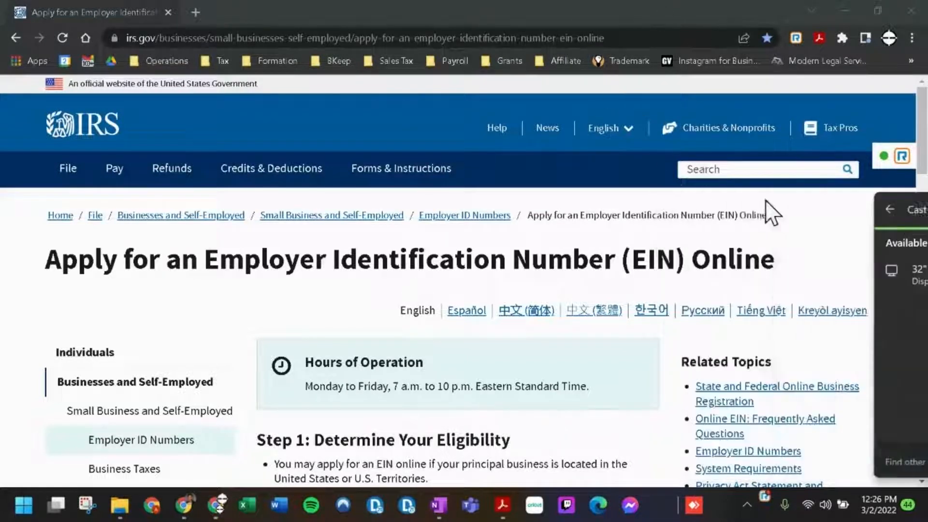
key(super+a)
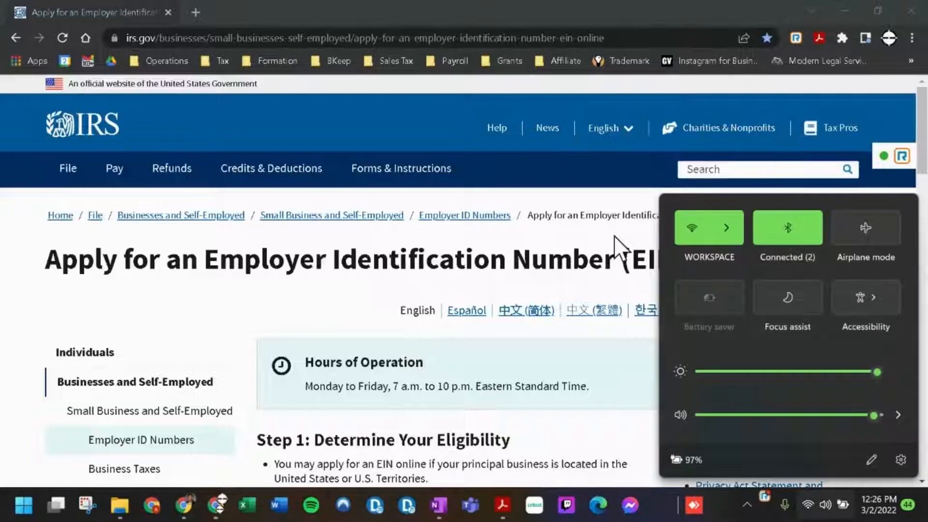
click(596, 17)
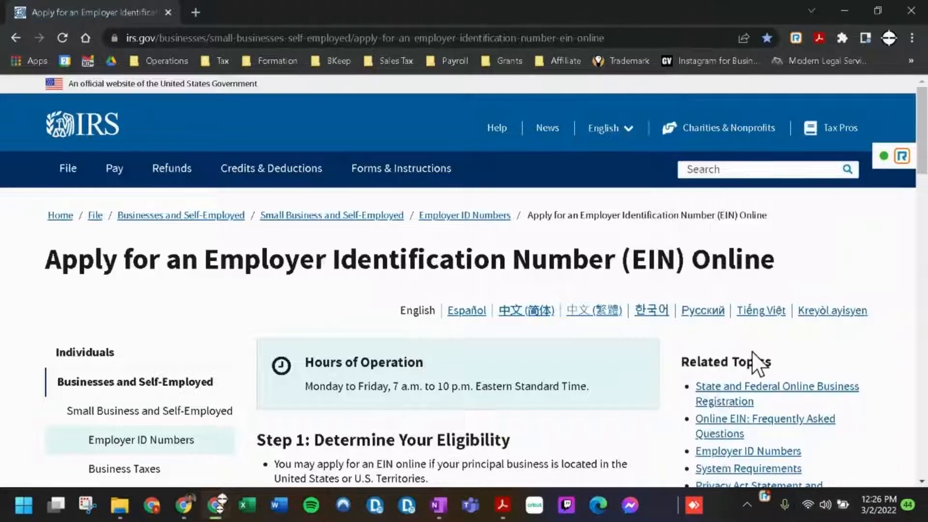
Step: Hide the browser's bookmarks bar and review the IRS instructions from determining eligibility through submitting the application
key(ctrl+shift+b)
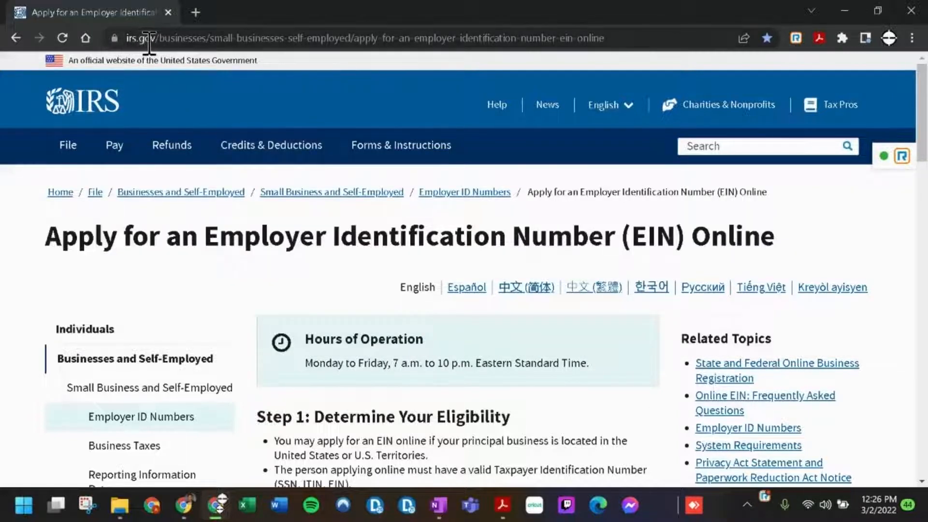
scroll(465, 332, down, 3)
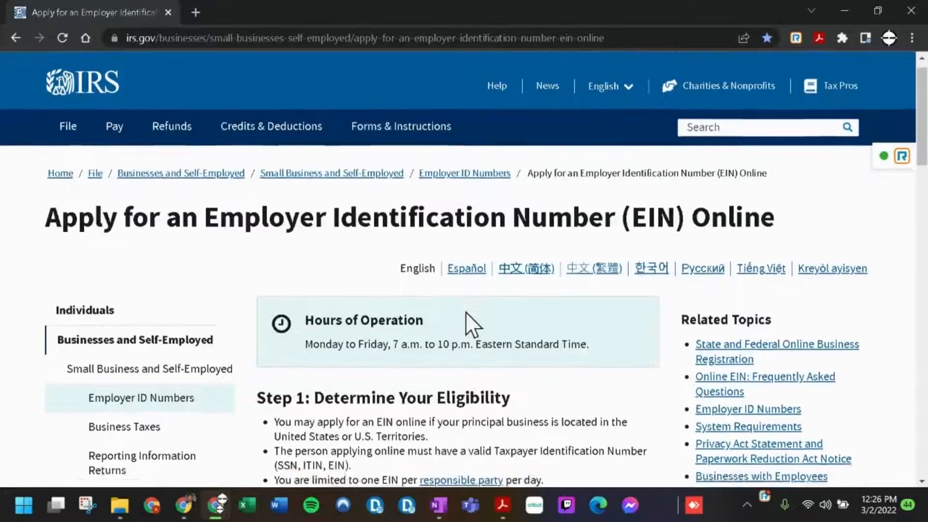
scroll(467, 312, down, 1)
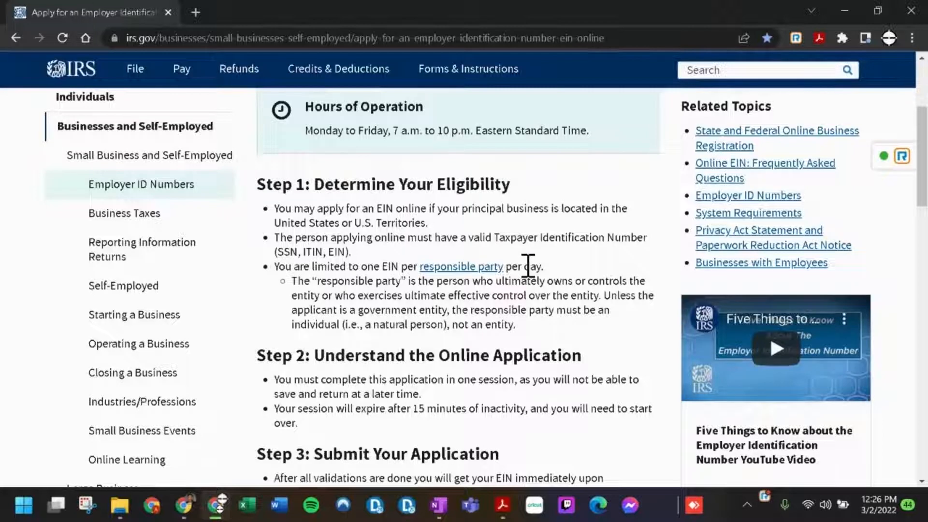
scroll(528, 266, down, 1)
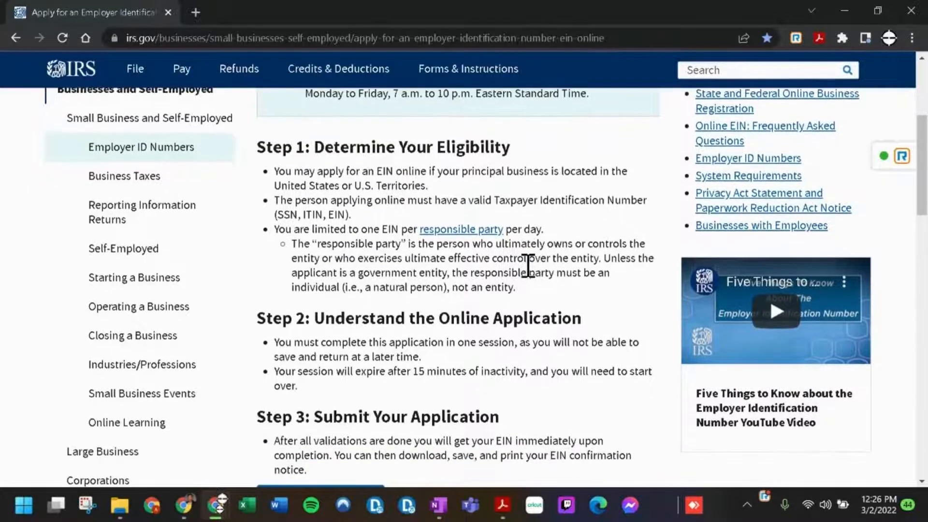
scroll(528, 266, down, 2)
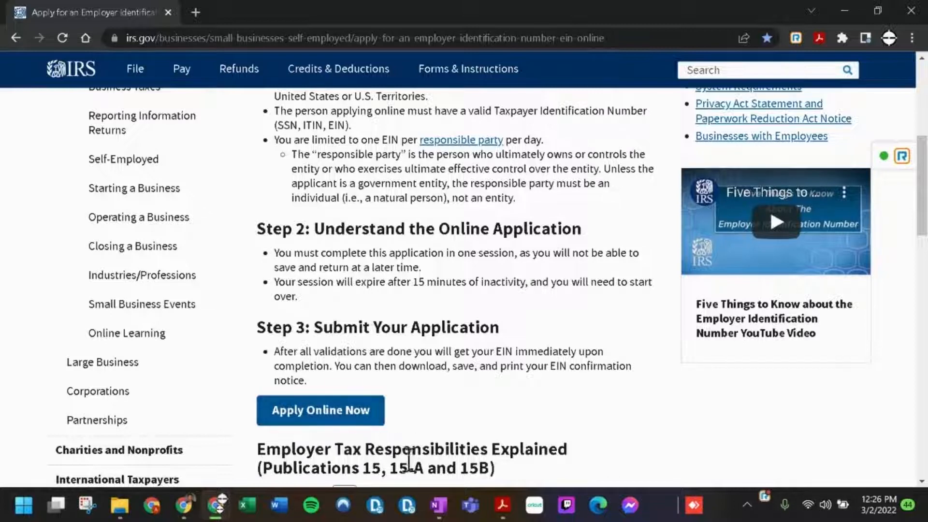
Step: Start the online EIN application from the IRS page, accepting the authorized-use notice
click(338, 415)
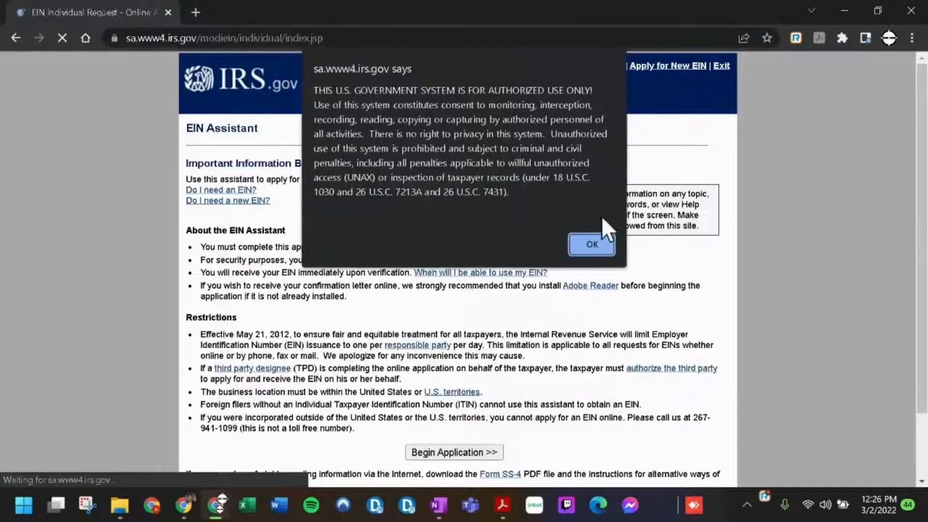
click(598, 241)
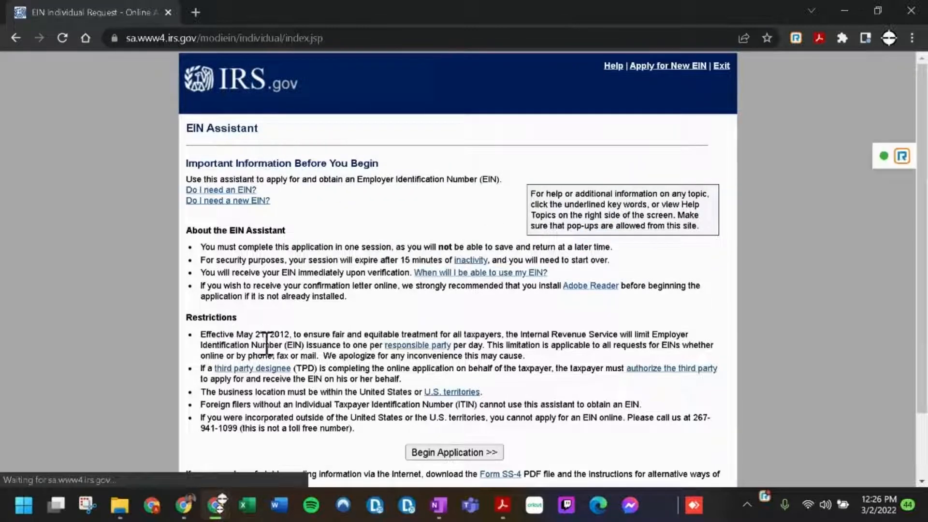
scroll(338, 381, down, 2)
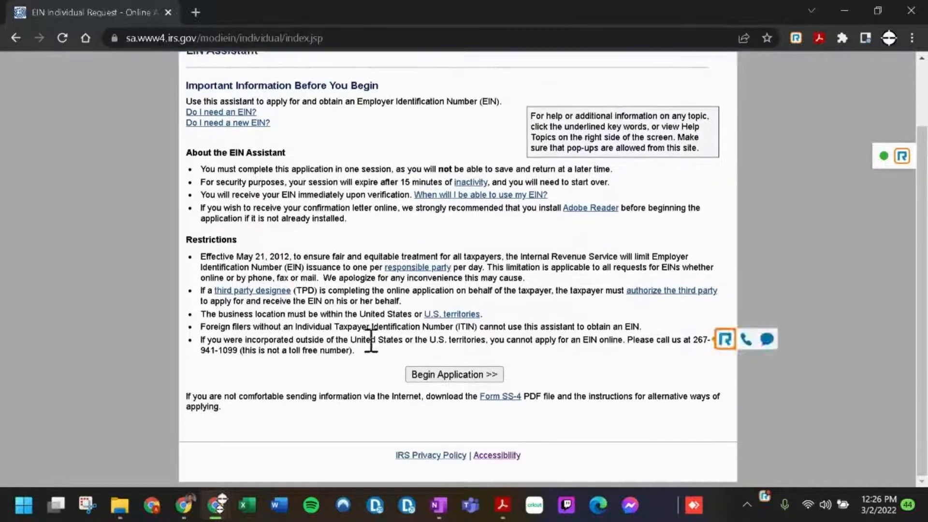
click(442, 372)
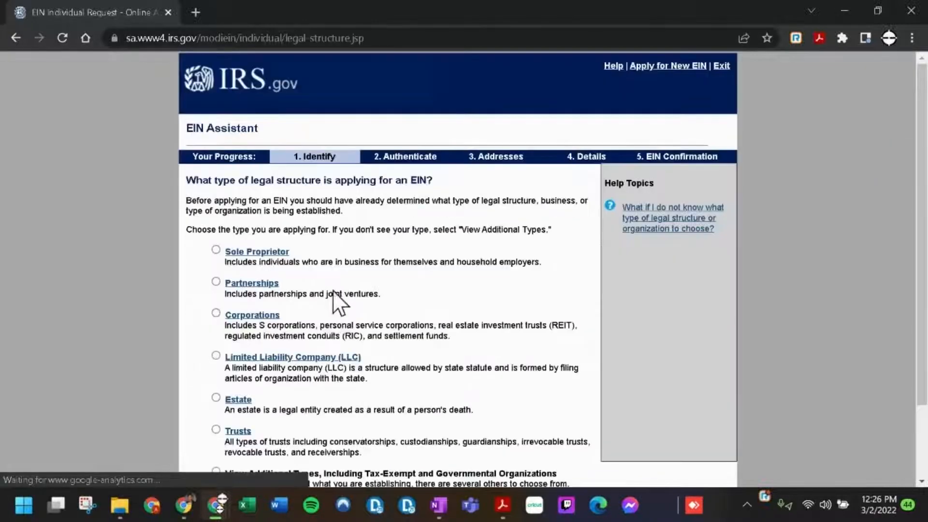
Step: Choose Limited Liability Company (LLC) as the legal structure applying for the EIN and confirm the choice
scroll(335, 291, down, 2)
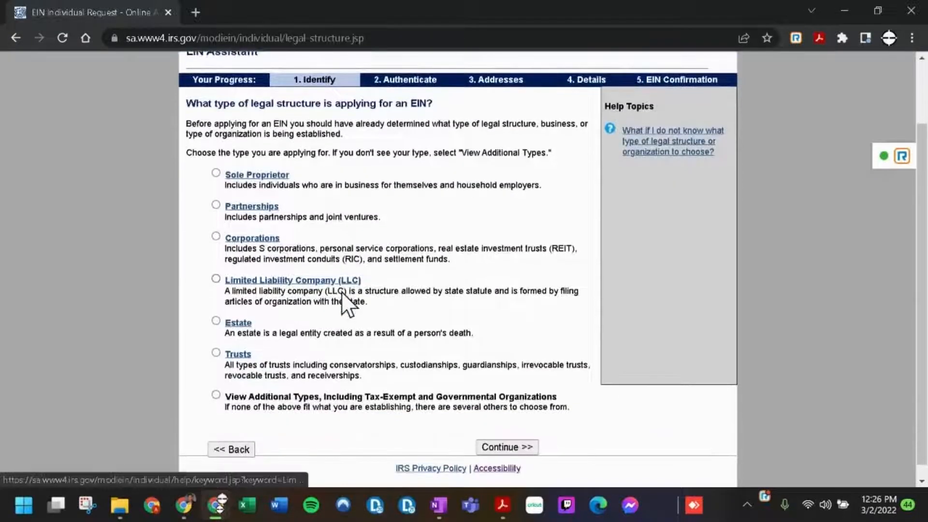
click(216, 278)
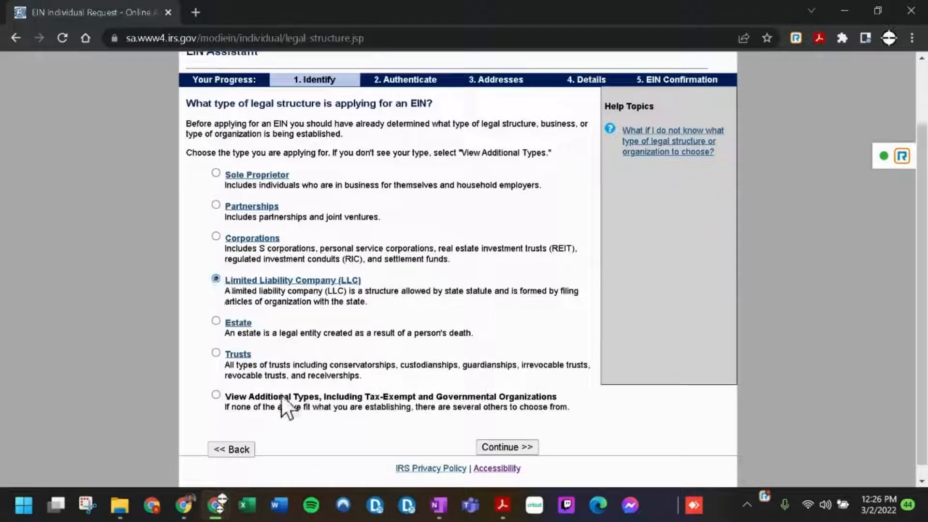
click(515, 445)
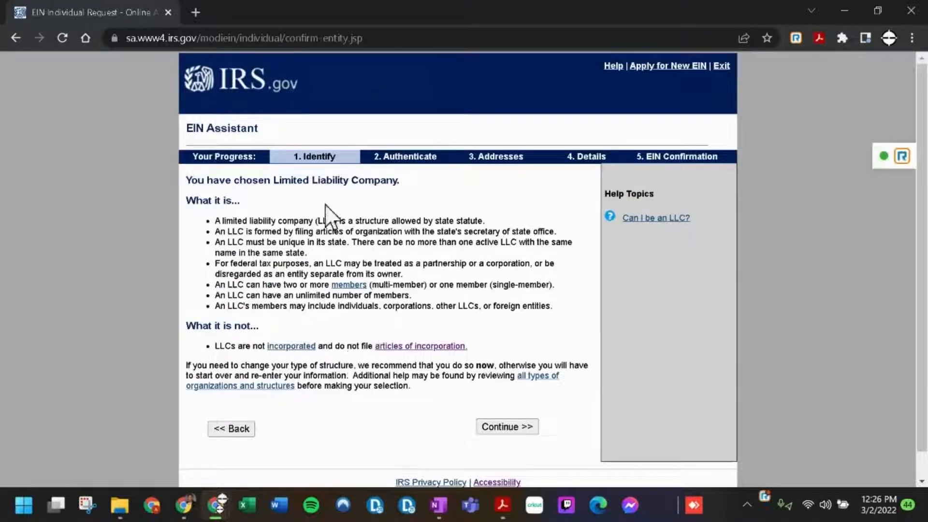
click(513, 432)
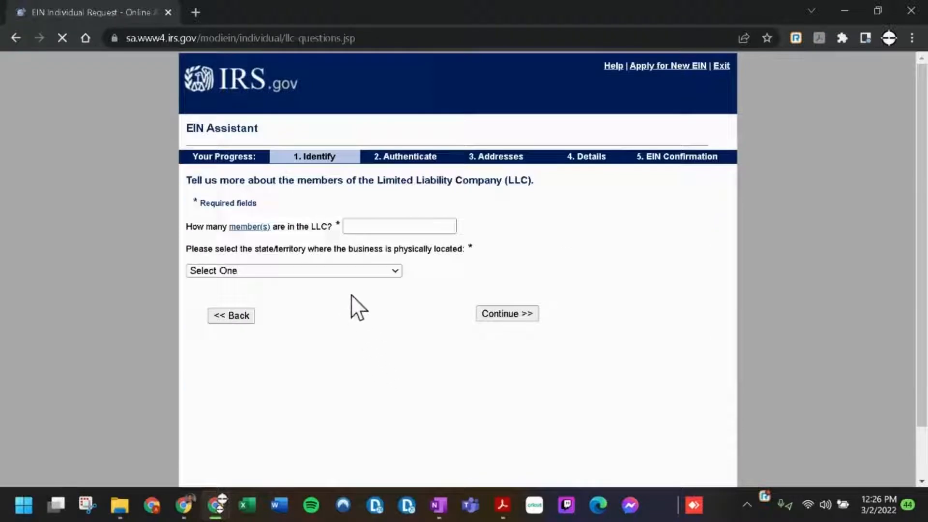
Step: Set the number of LLC members to 1 and the business location to NEW YORK (NY), and submit the answers
click(399, 229)
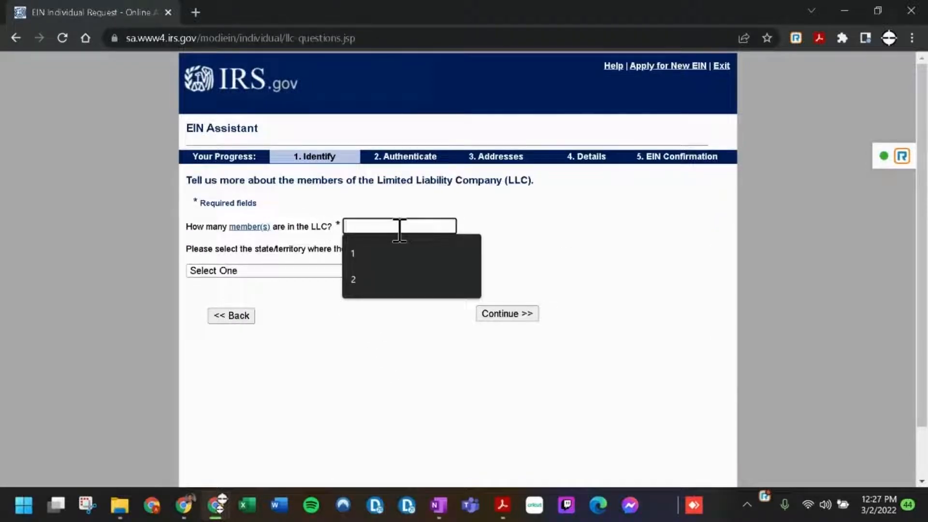
text(1)
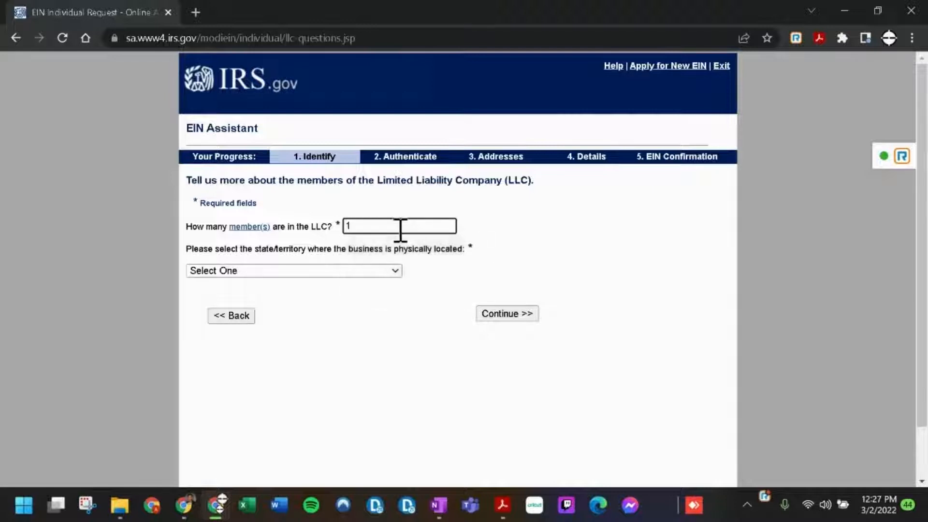
click(395, 271)
scroll(295, 133, down, 6)
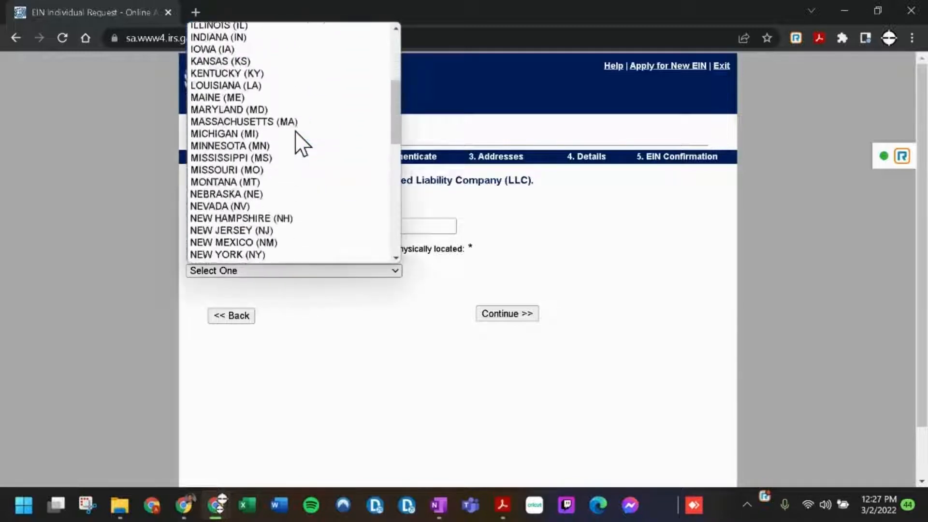
scroll(293, 132, down, 3)
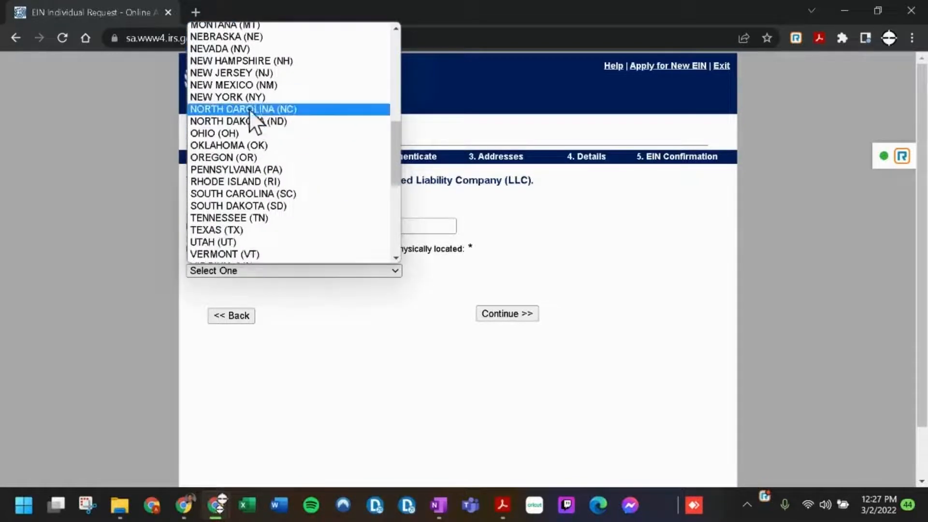
click(264, 97)
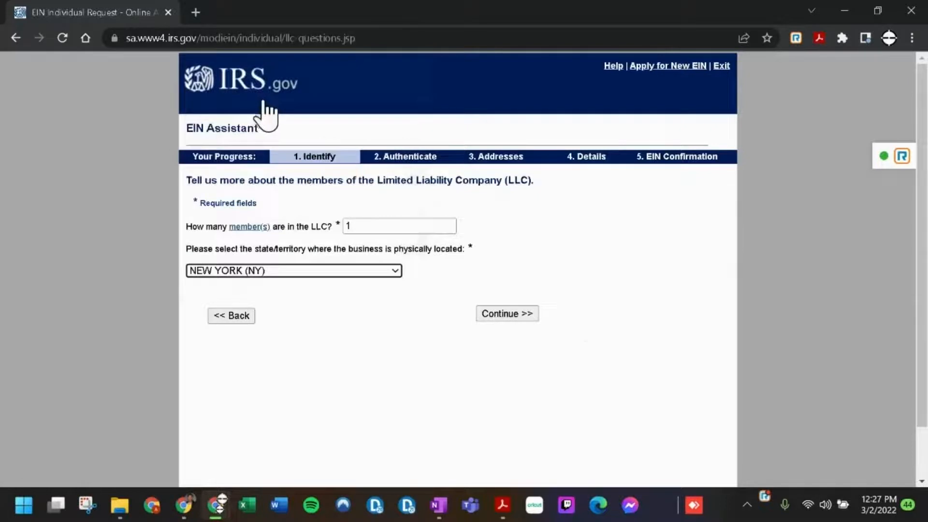
click(526, 313)
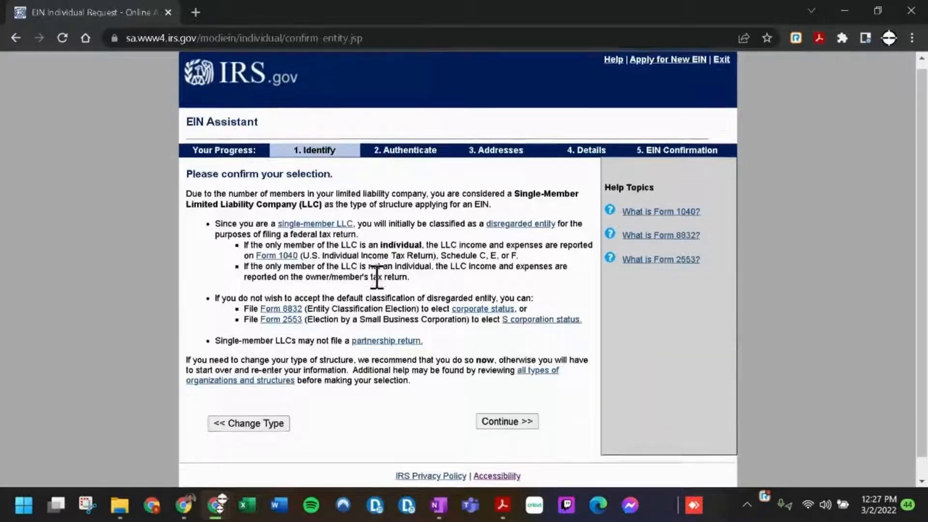
Step: Confirm the single-member LLC classification and submit Banking purposes as the reason for requesting the EIN
scroll(378, 275, down, 1)
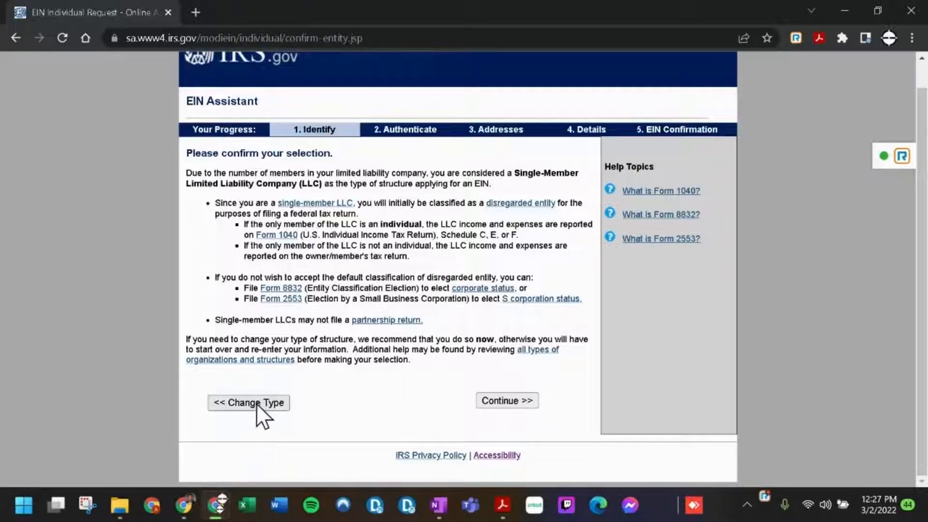
click(500, 402)
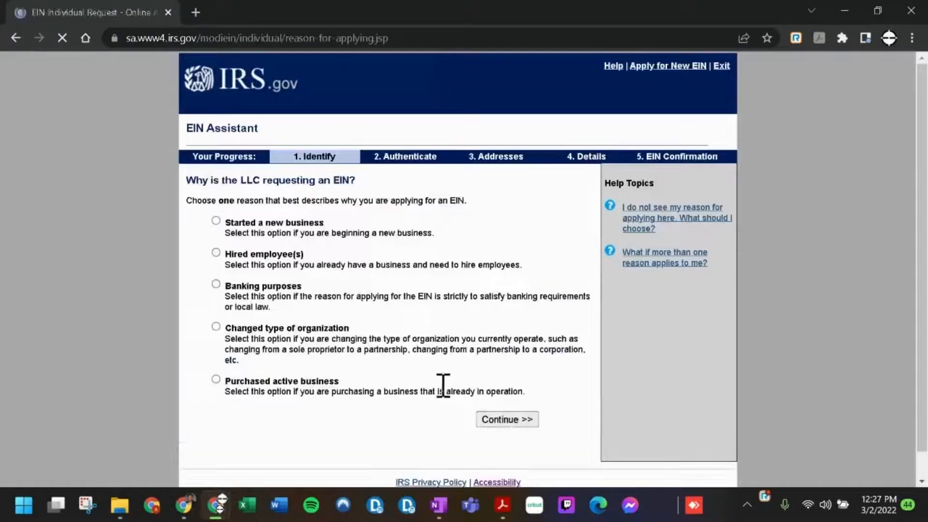
click(216, 220)
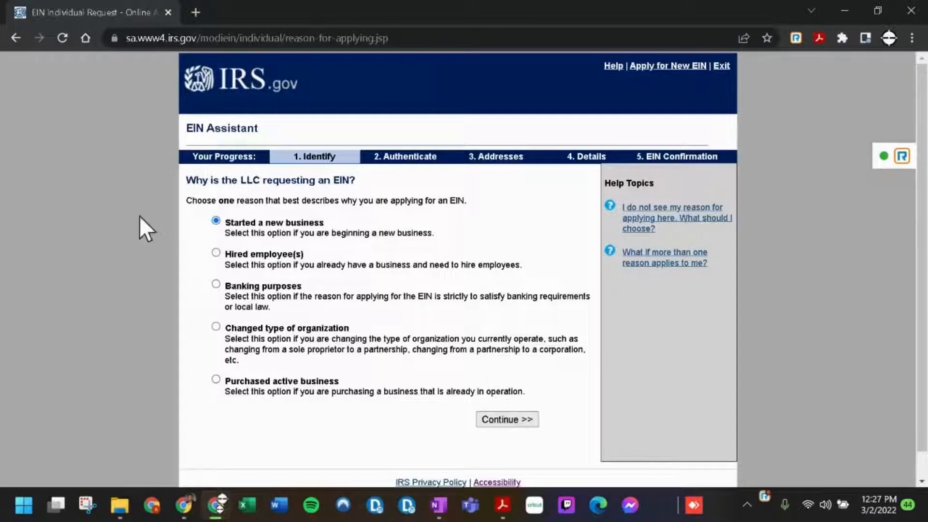
click(216, 283)
click(517, 416)
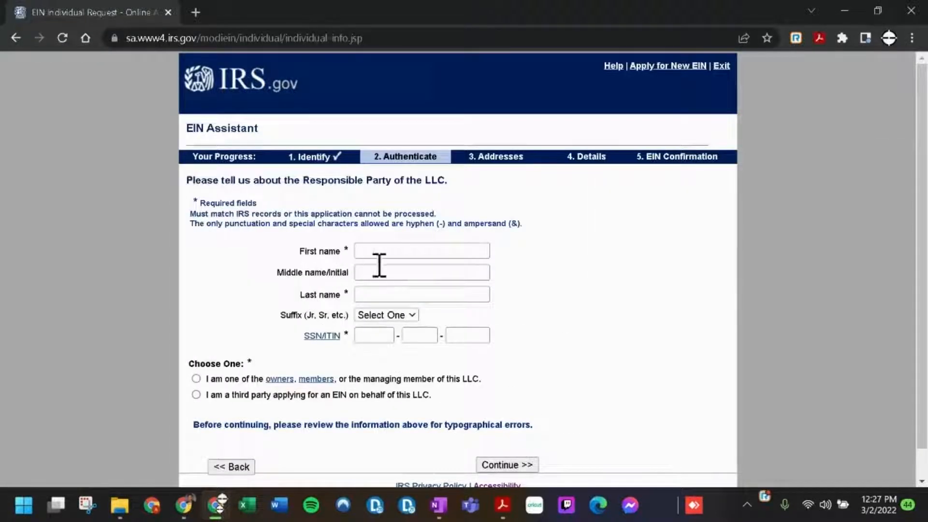
Step: Enter the responsible party's first name, last name and SSN/ITIN, declare being one of the LLC's owners or members, and submit
click(406, 274)
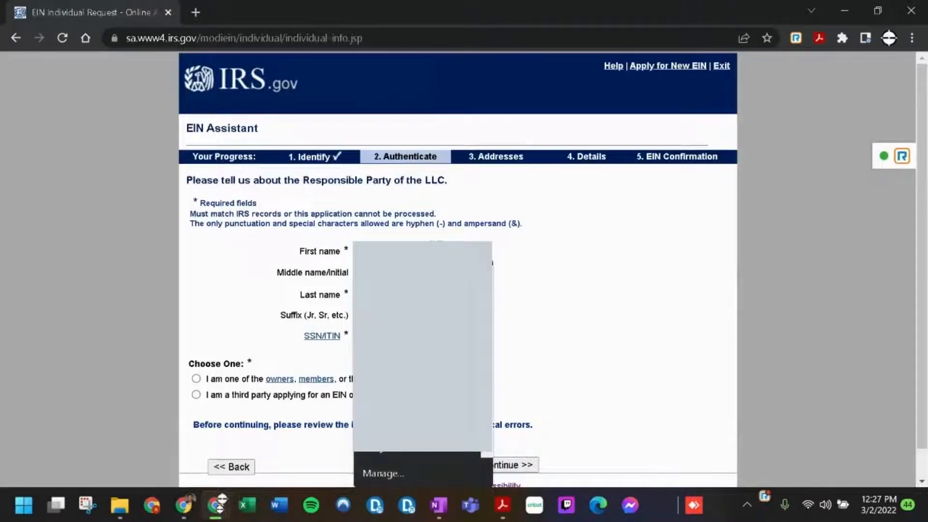
key(Escape)
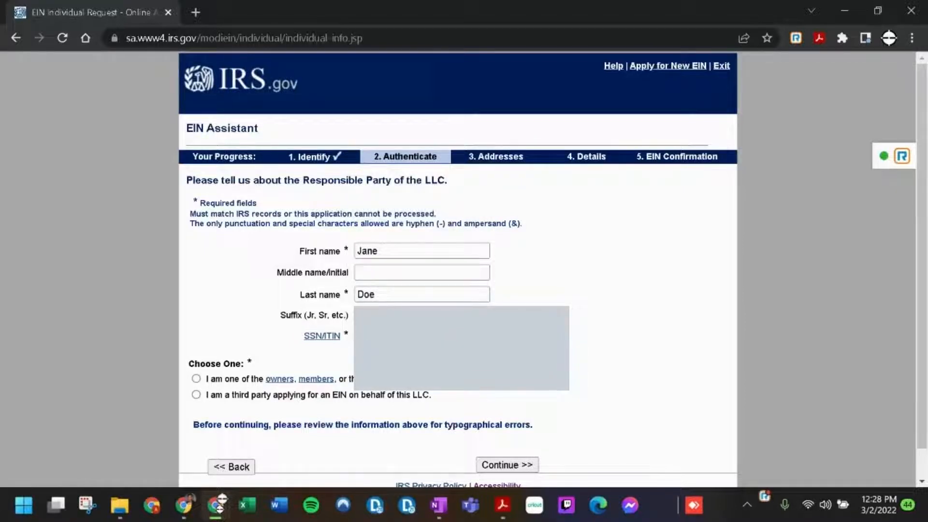
scroll(348, 348, down, 1)
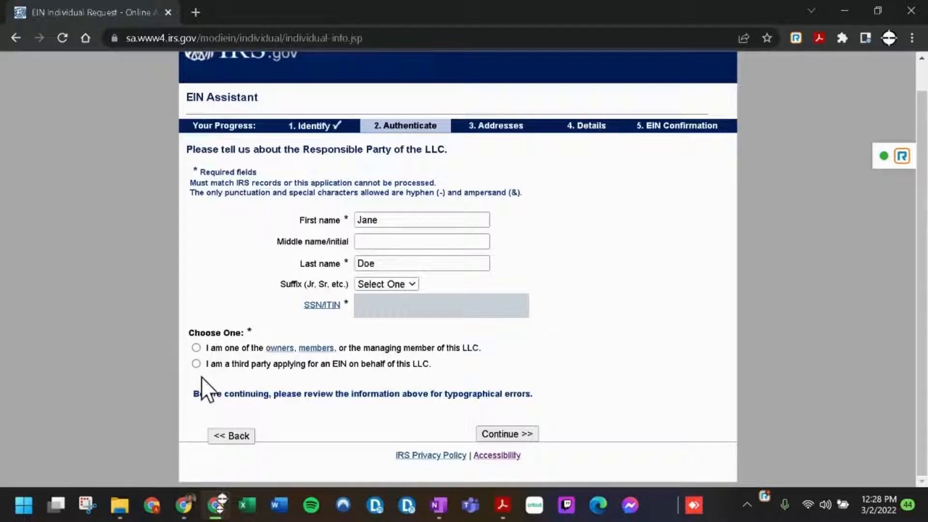
click(196, 347)
click(196, 348)
click(506, 434)
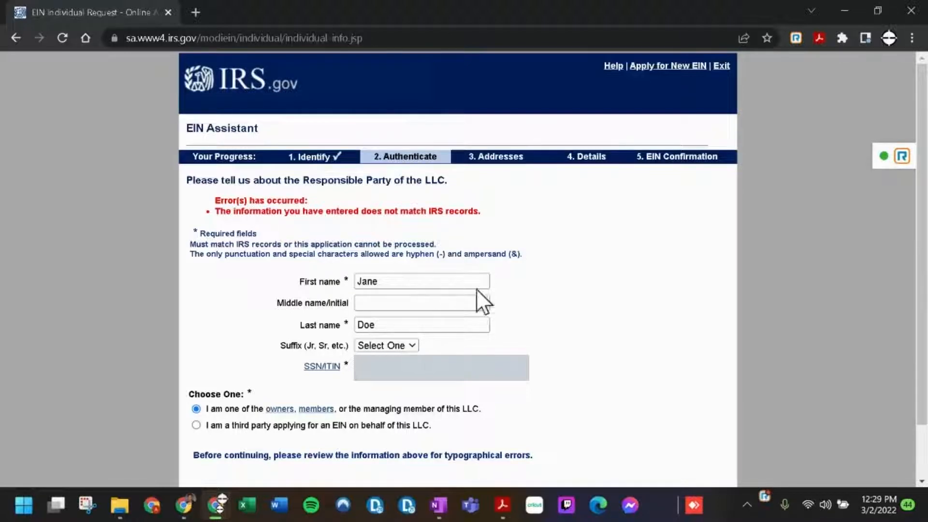
Step: Move the browser window off this screen to submit matching responsible party details privately, and bring it back
drag(604, 2, 927, 222)
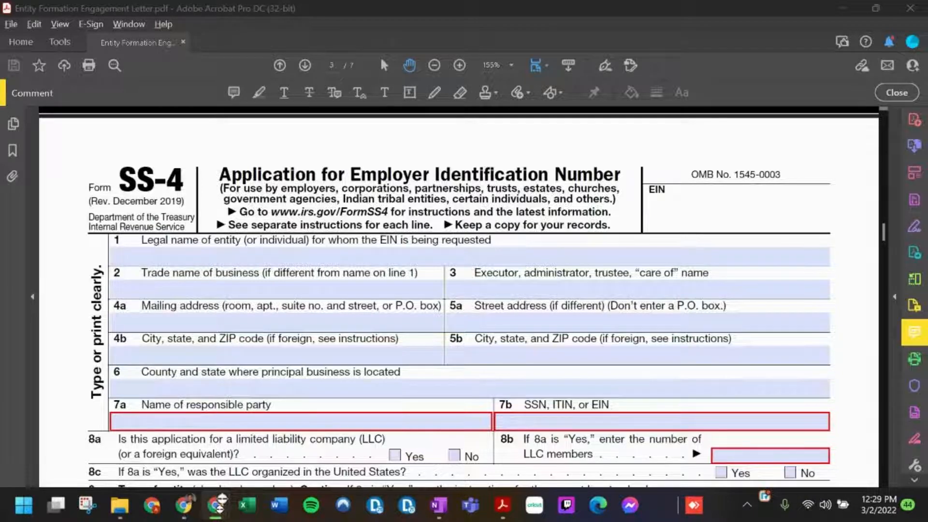
drag(0, 91, 129, 1)
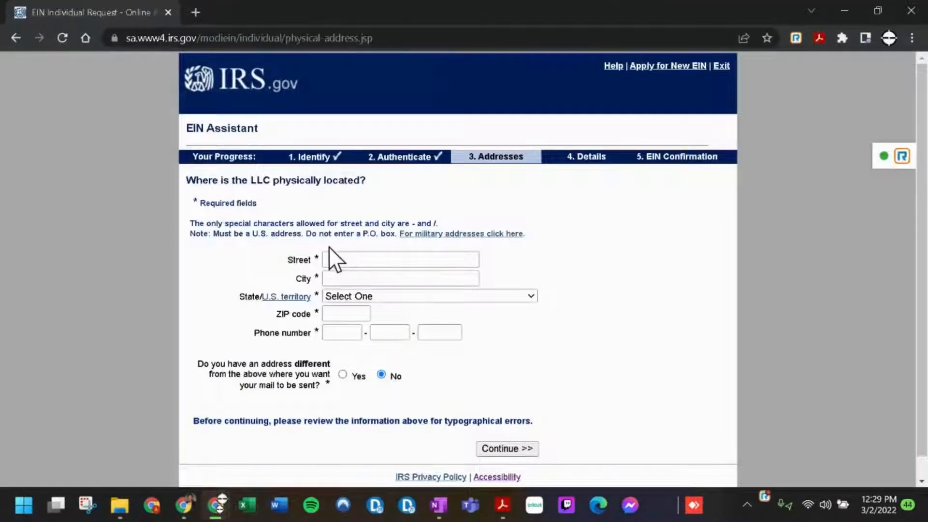
click(356, 261)
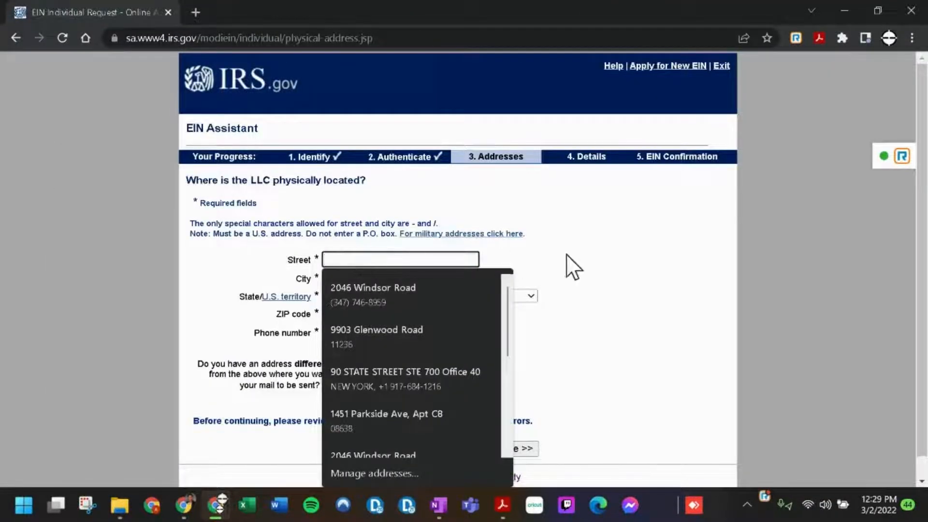
click(592, 261)
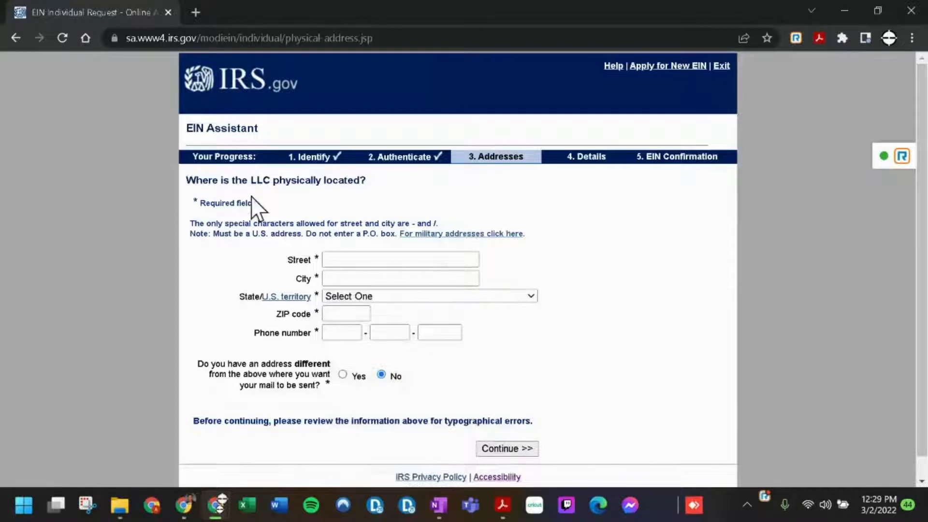
scroll(250, 196, down, 1)
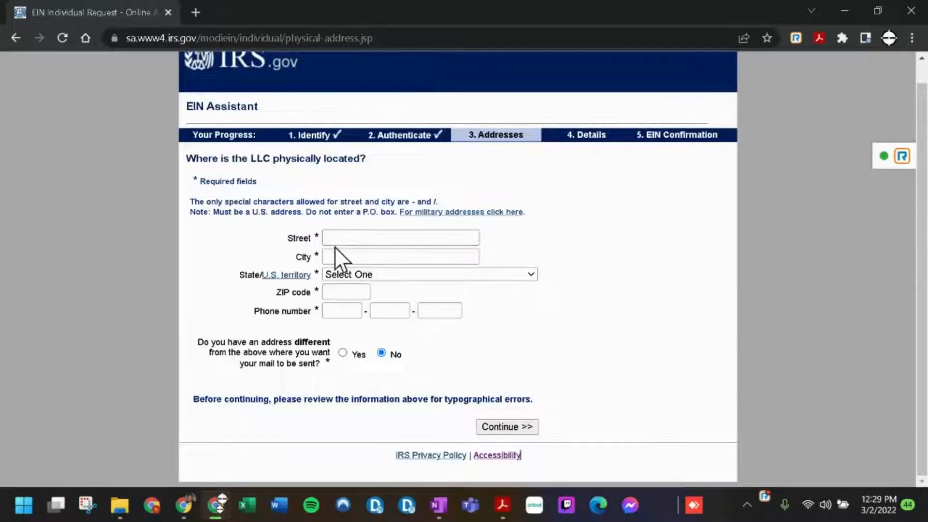
click(344, 237)
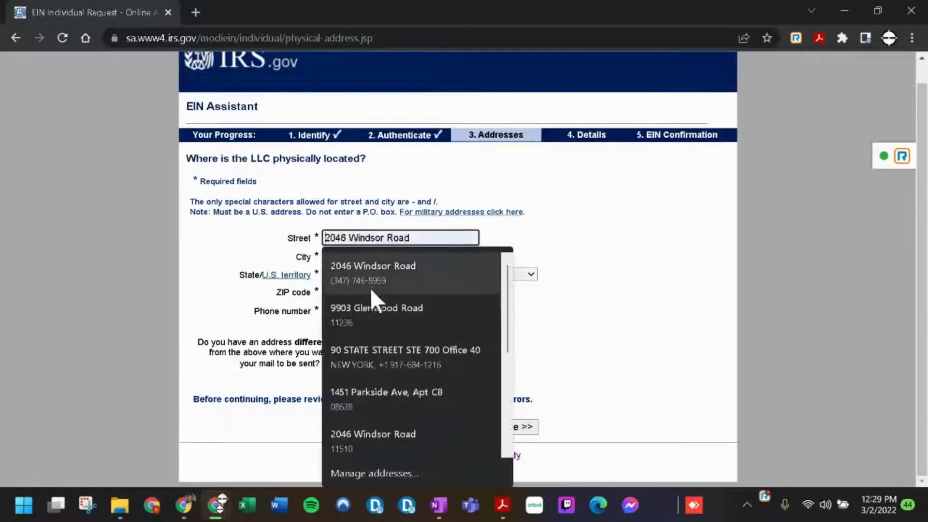
click(715, 288)
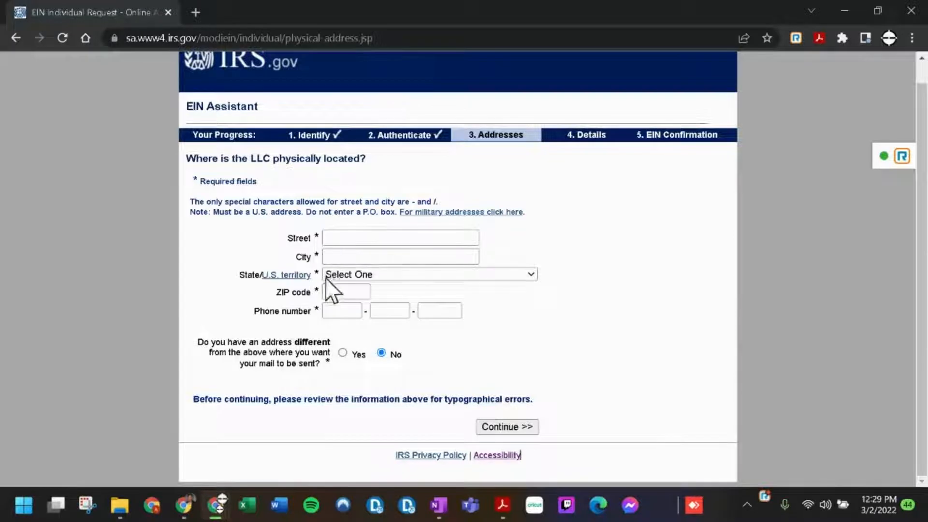
Step: Move the browser window off this screen to submit the LLC's physical address and phone number privately, and bring it back
drag(494, 4, 494, 0)
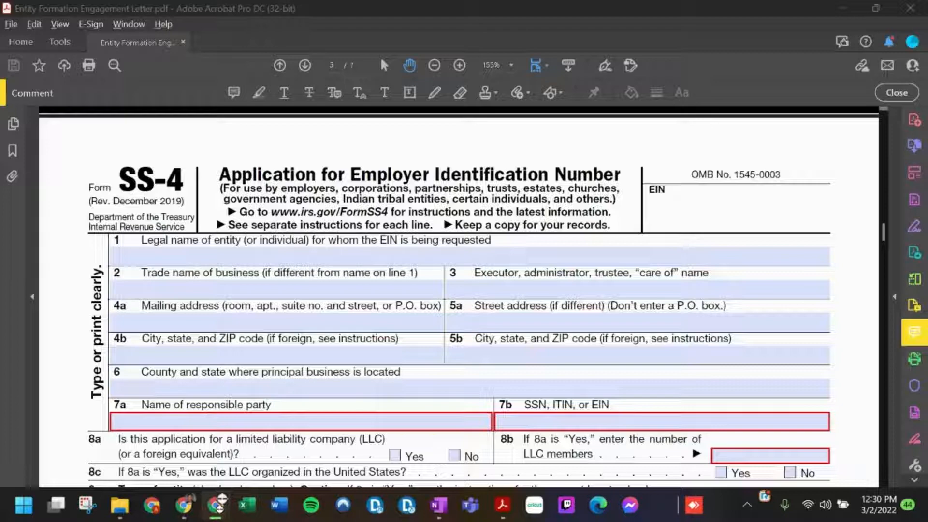
drag(927, 138, 311, 1)
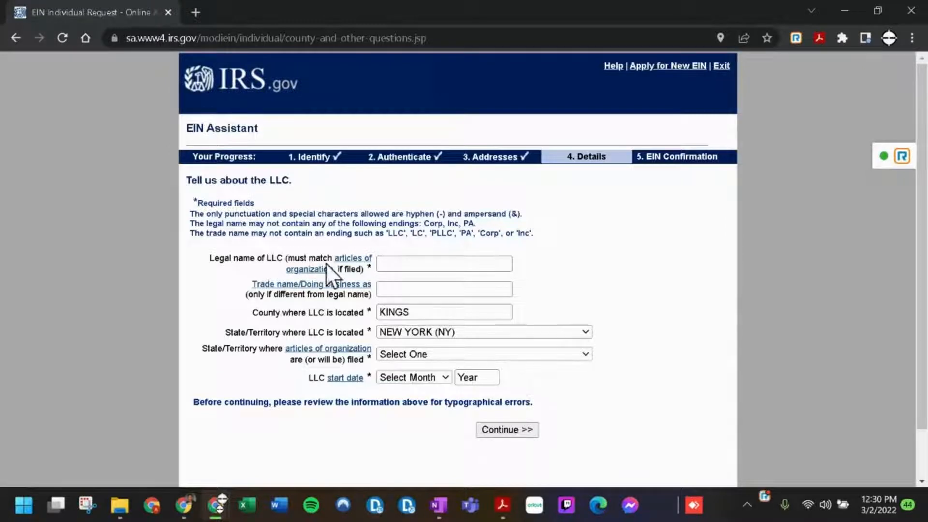
Step: Enter AZHM LLC as the legal name of the LLC, leaving the trade name blank and the county as KINGS
click(406, 264)
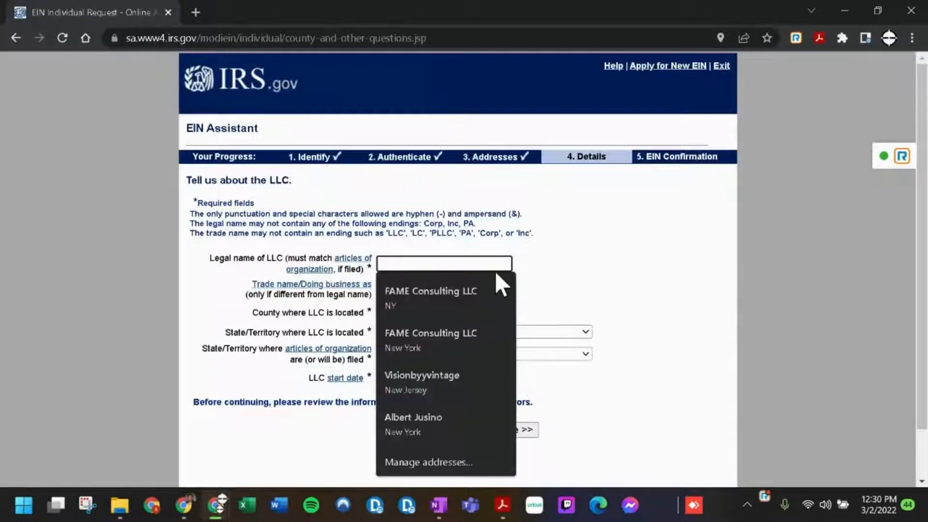
text(AZ)
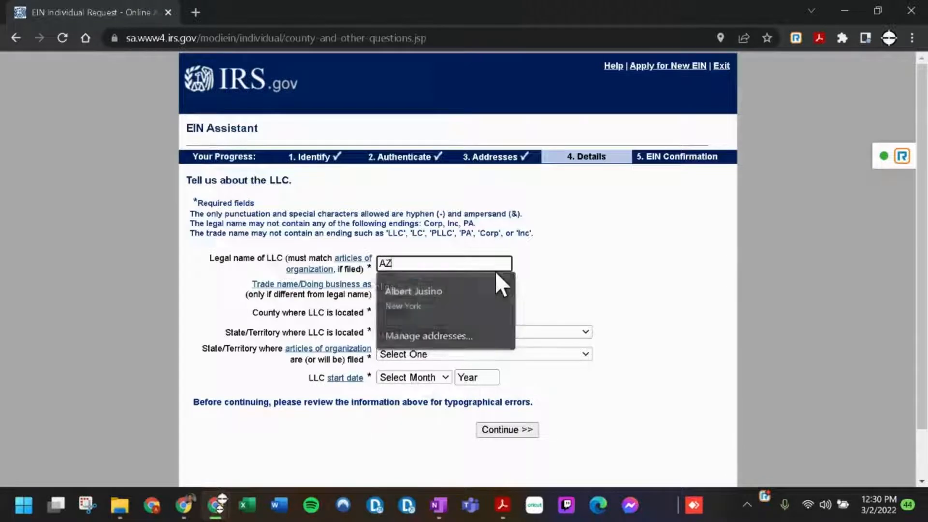
text(HM LLC)
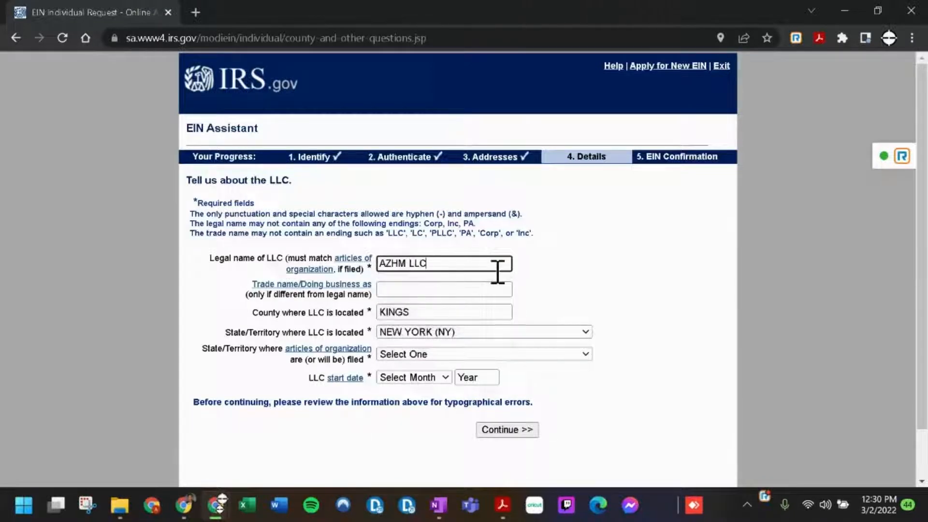
key(Tab)
key(Tab)
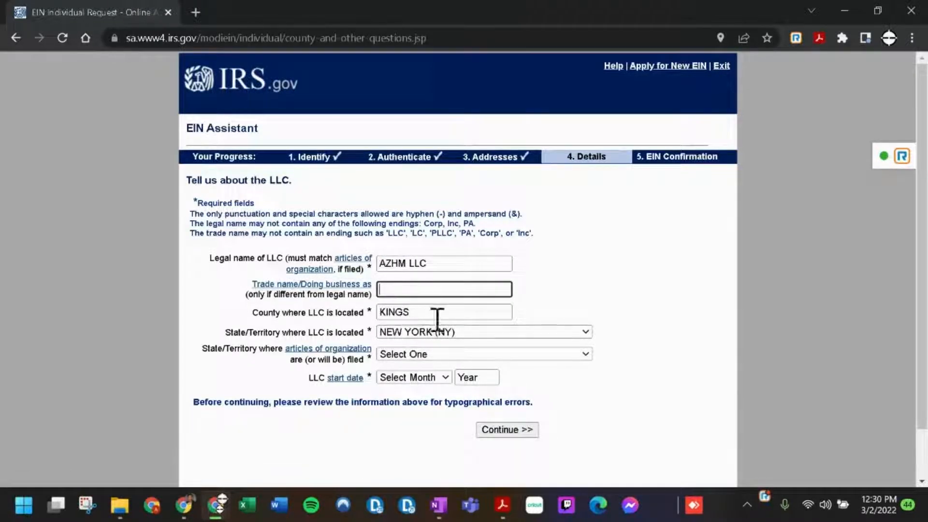
click(435, 312)
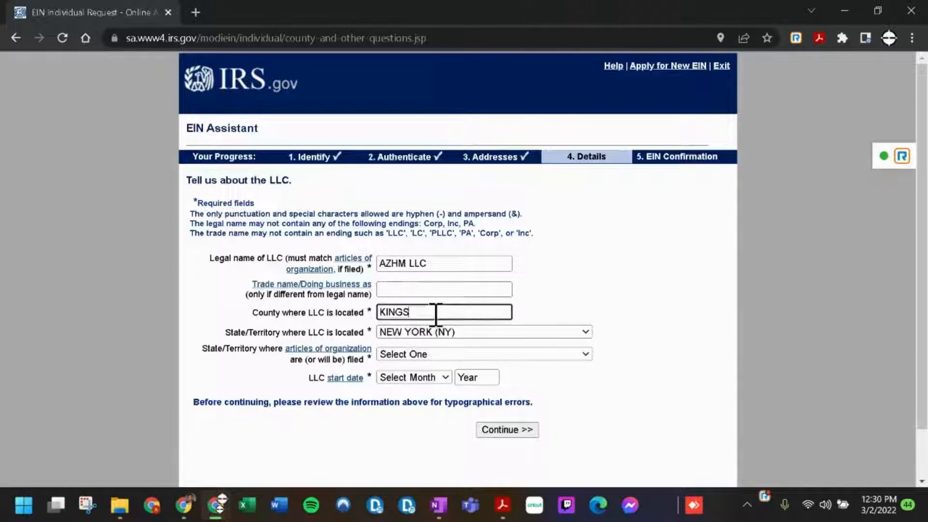
click(567, 291)
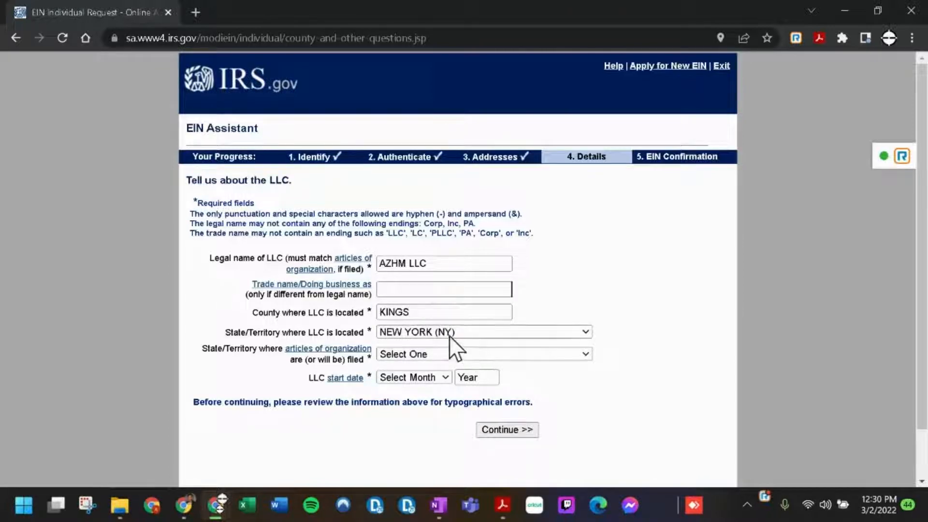
Step: Set the articles of organization state to NEW YORK (NY) and the LLC start date to JANUARY 2022, and submit the details
click(433, 356)
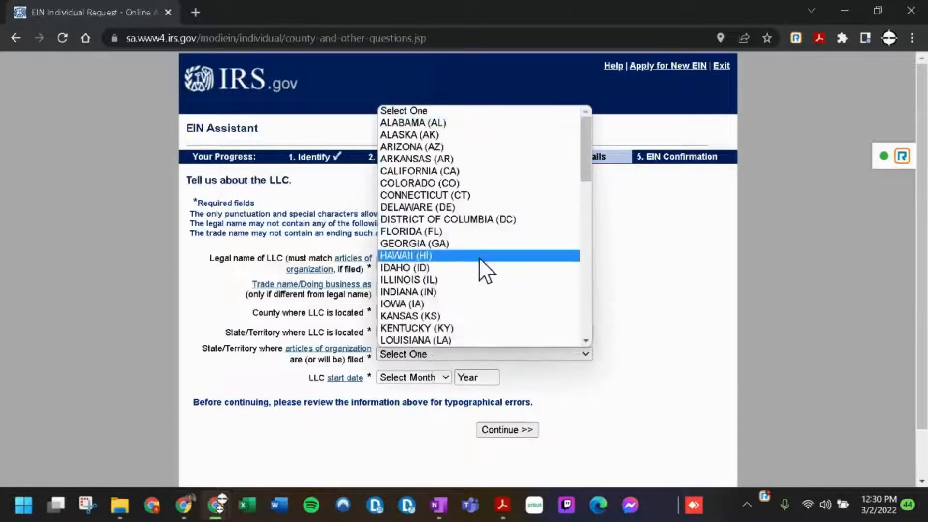
scroll(483, 271, down, 6)
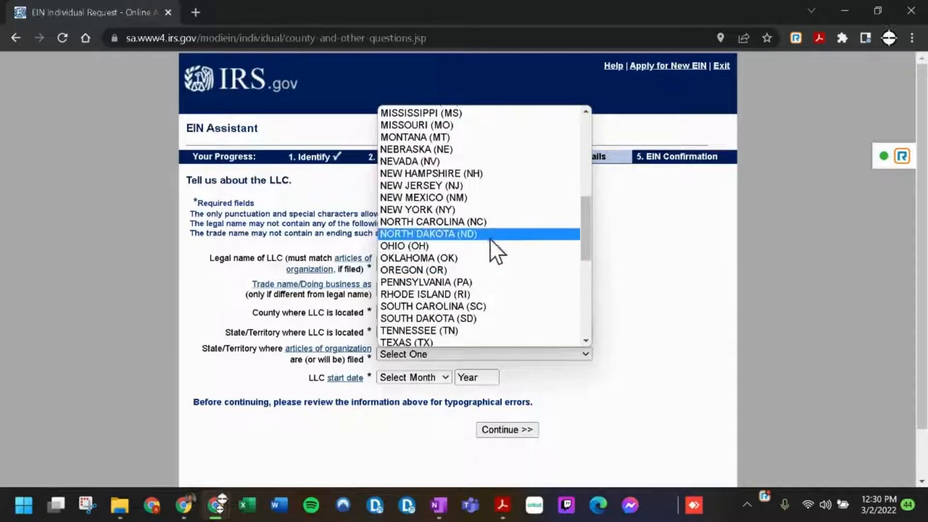
click(495, 211)
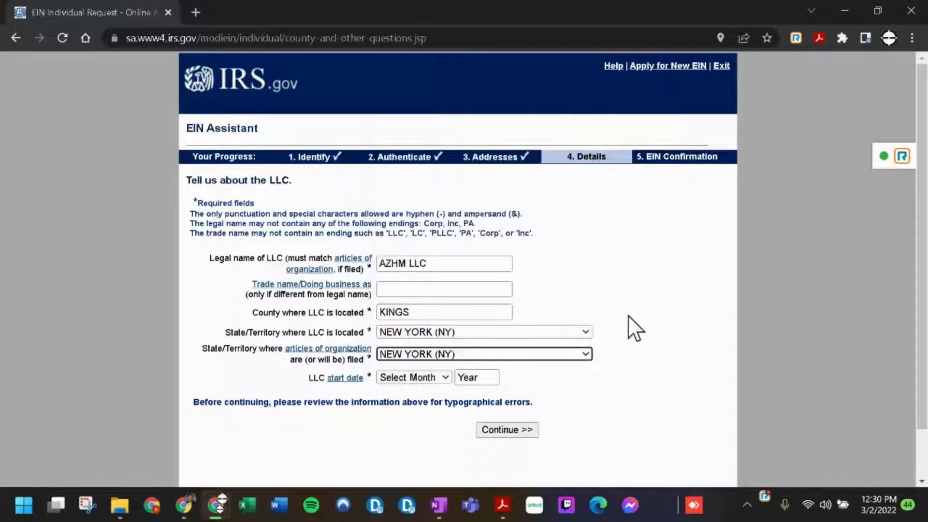
click(445, 377)
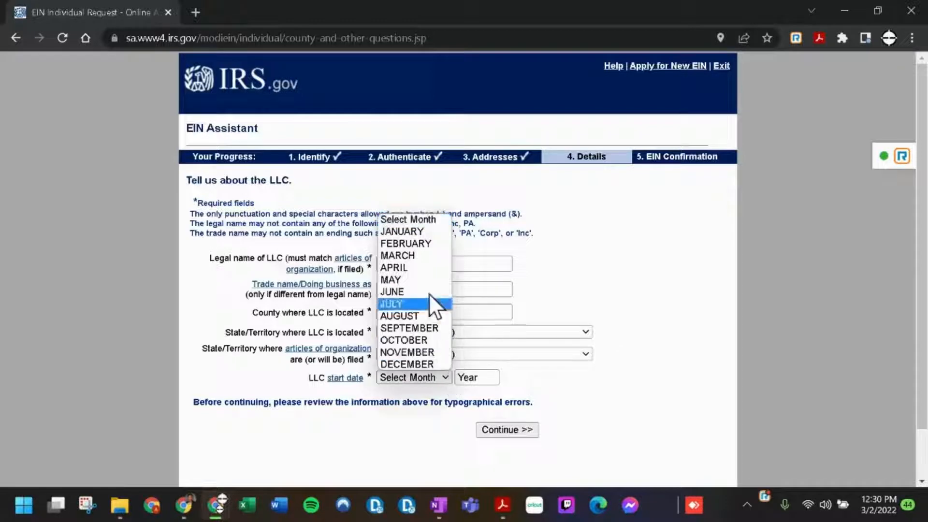
click(404, 231)
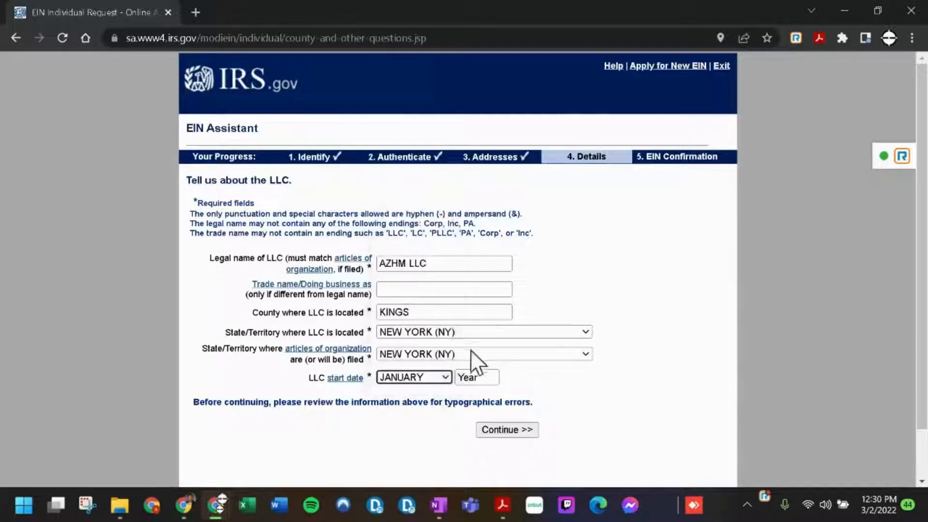
click(478, 377)
text(2022)
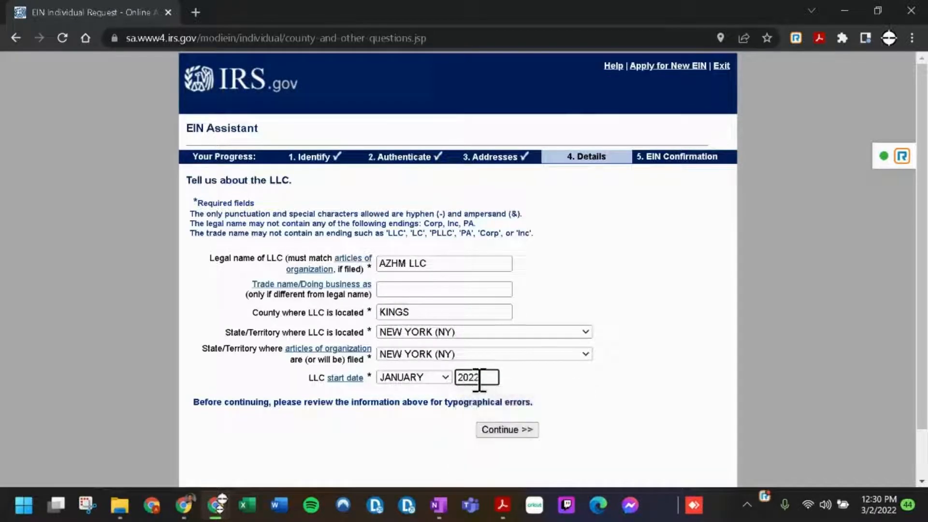
click(518, 429)
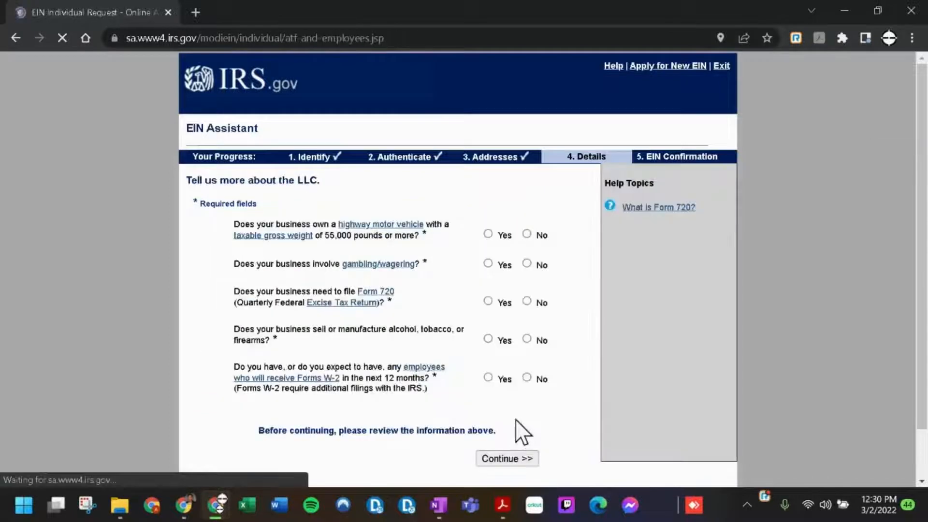
Step: Answer No to the heavy vehicle, gambling, Form 720, alcohol/tobacco/firearms and W-2 employee questions, and submit the answers
scroll(443, 301, down, 1)
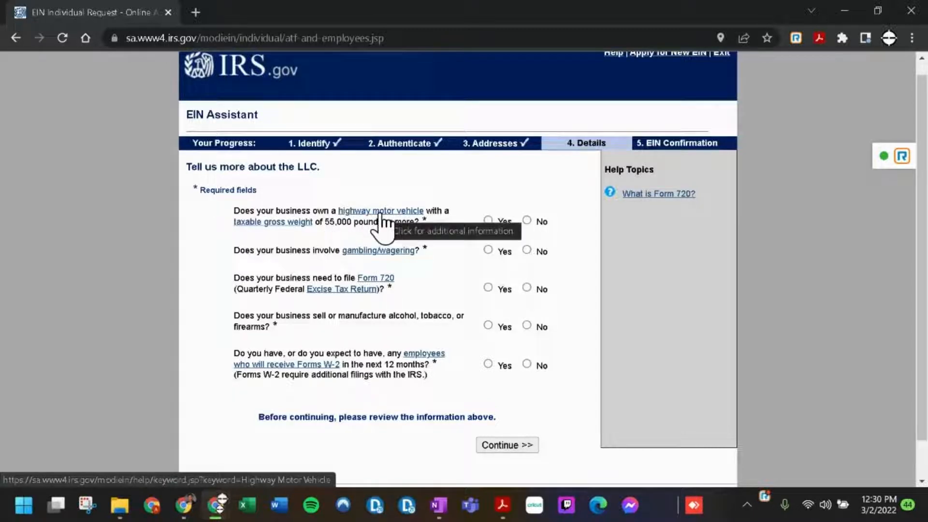
click(527, 221)
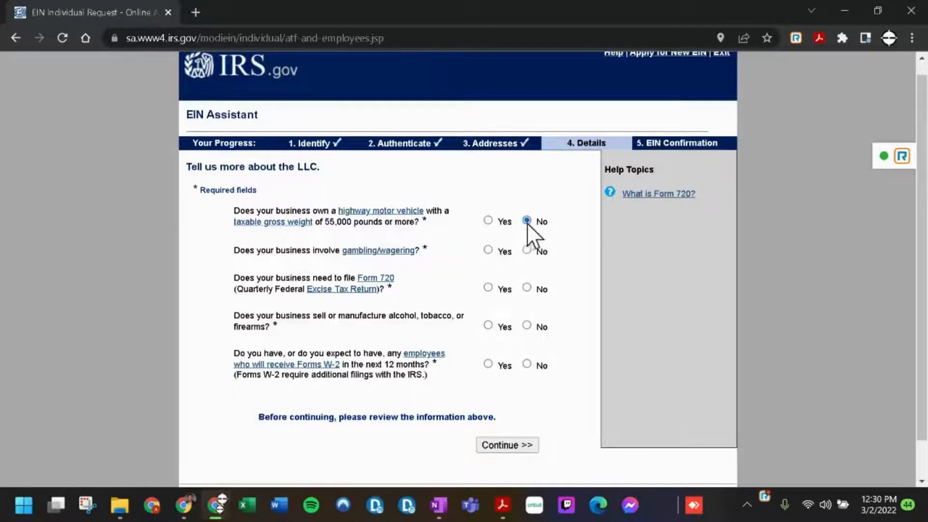
click(526, 249)
click(526, 325)
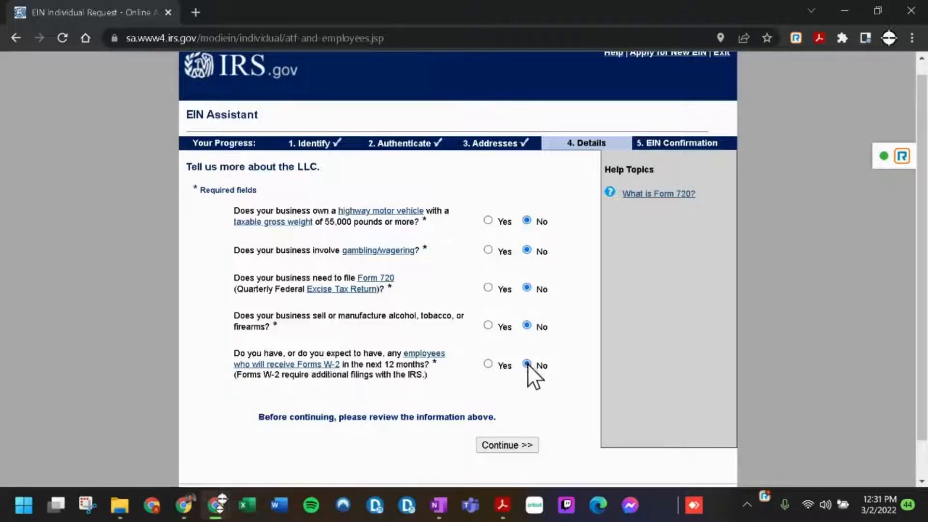
click(515, 441)
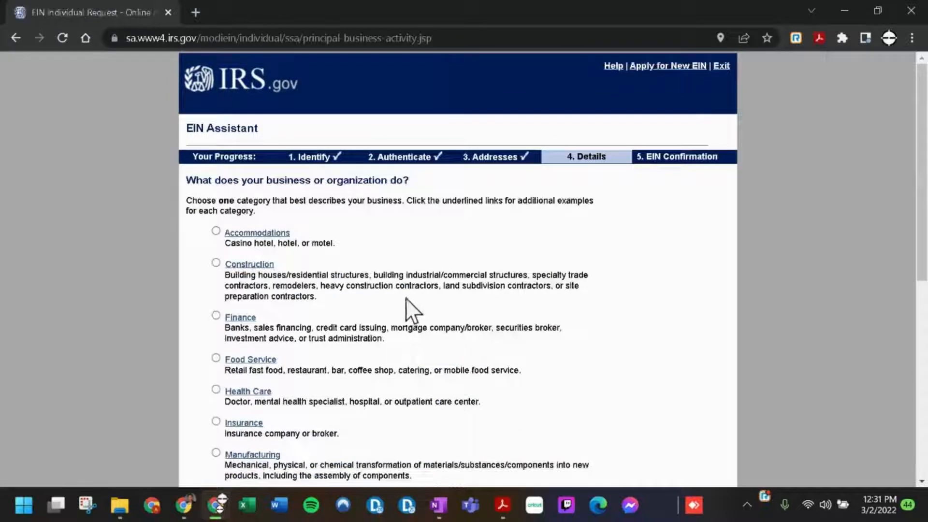
Step: Choose Rental & Leasing as the category describing what the business does, and submit it
scroll(395, 282, down, 1)
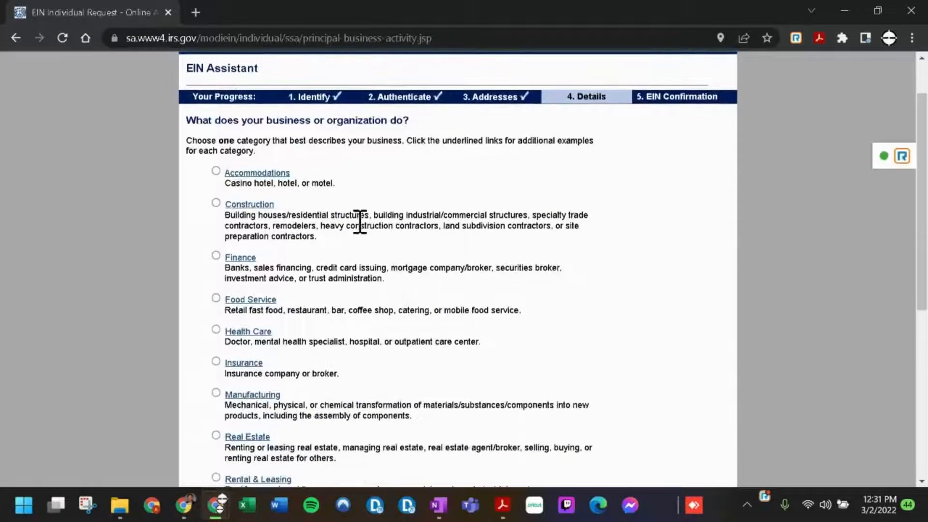
scroll(360, 221, down, 1)
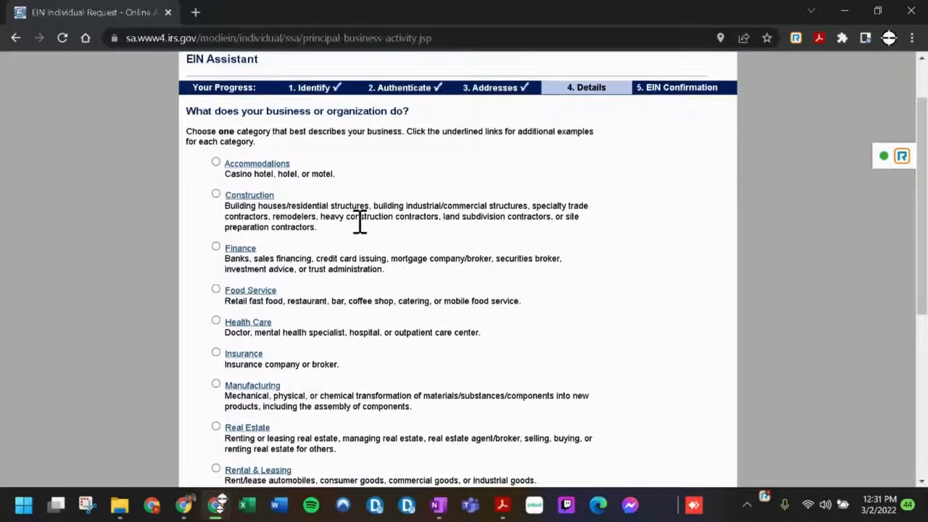
scroll(359, 222, down, 1)
scroll(359, 222, down, 1)
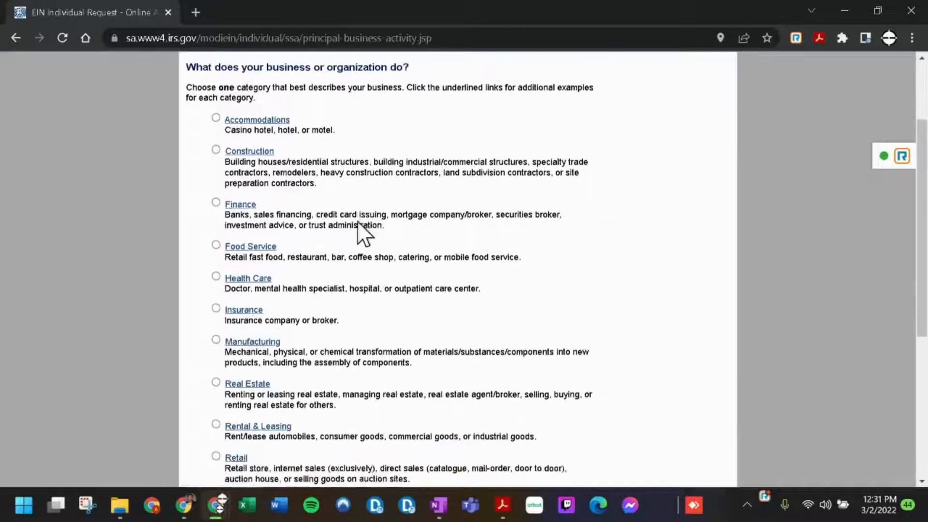
scroll(359, 221, down, 1)
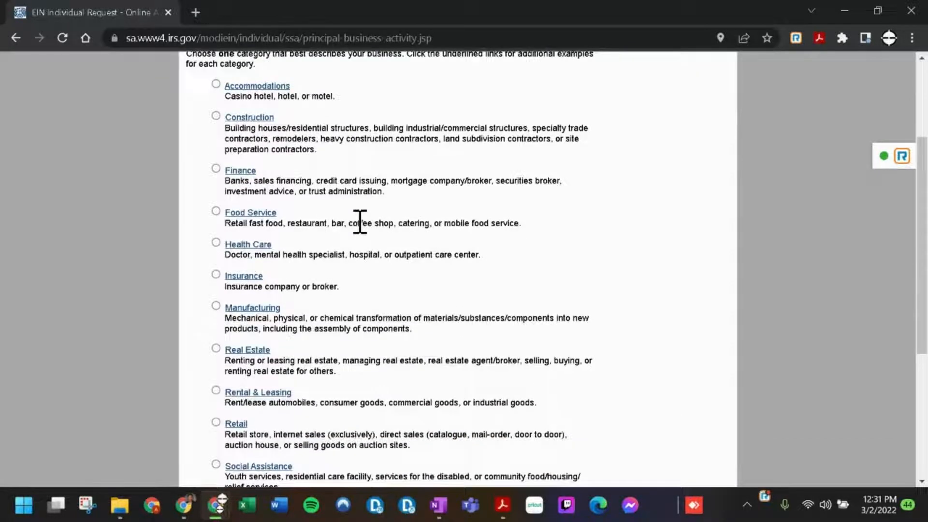
scroll(359, 222, down, 2)
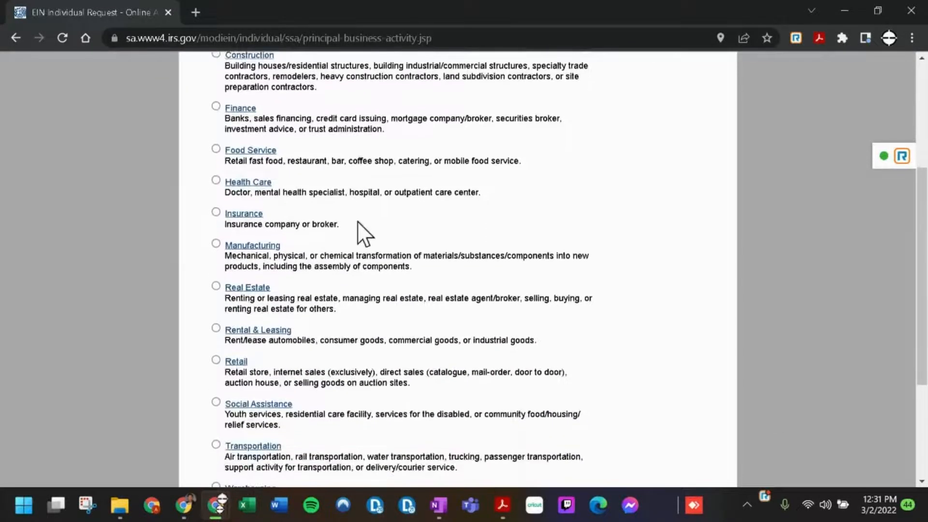
scroll(358, 221, down, 1)
scroll(358, 222, down, 1)
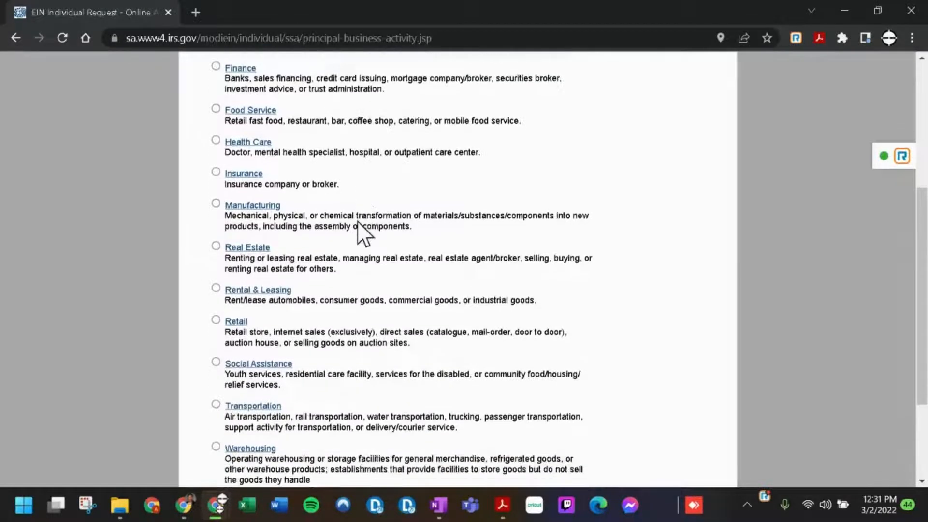
scroll(338, 235, down, 1)
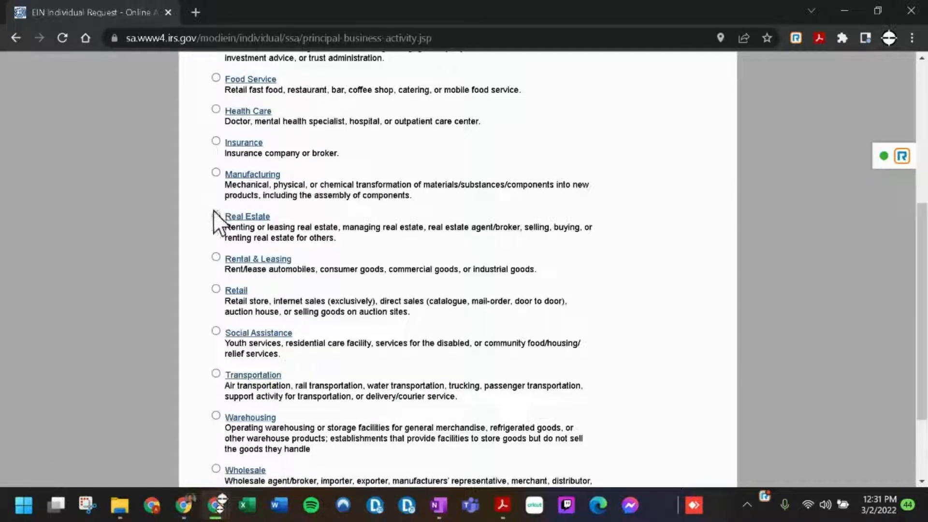
click(216, 257)
scroll(397, 268, down, 3)
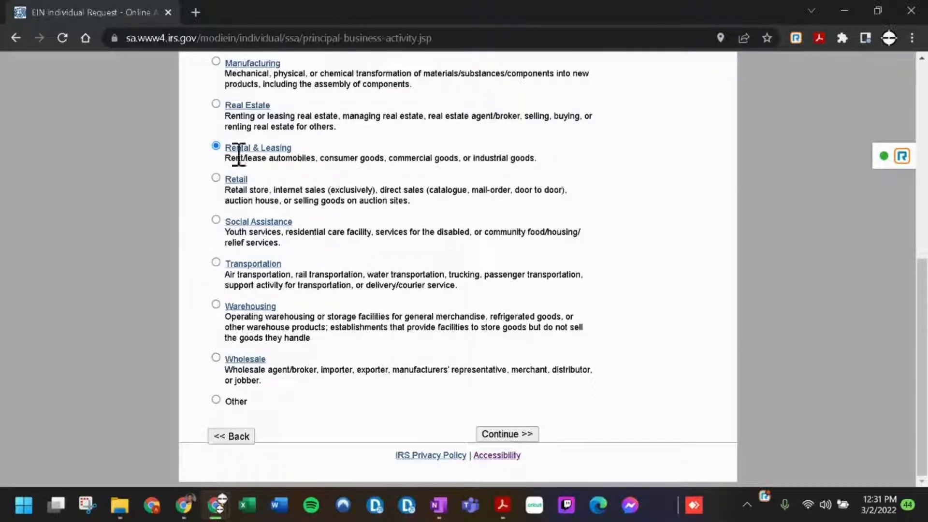
scroll(251, 236, up, 1)
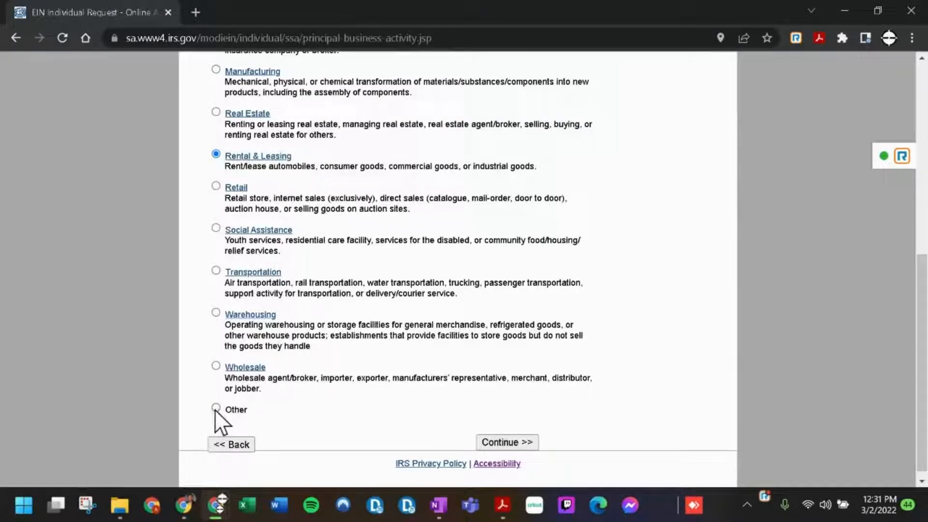
click(497, 442)
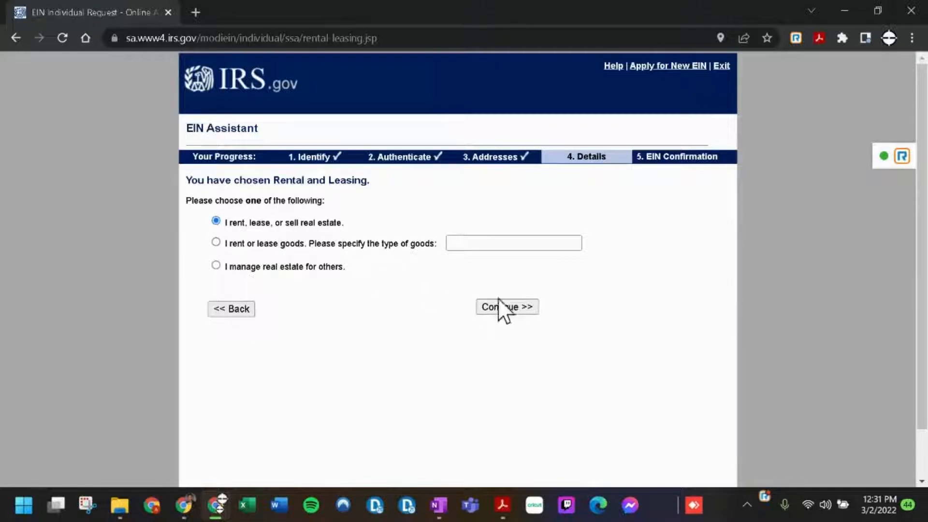
Step: Specify that the business rents, leases or sells real estate, choose renting residential real estate that is owned, and submit the answers
click(507, 307)
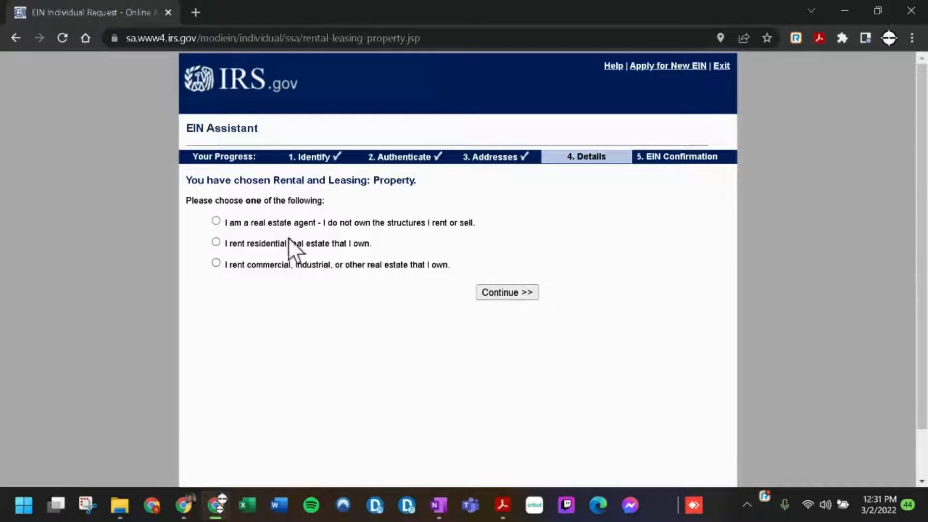
click(225, 246)
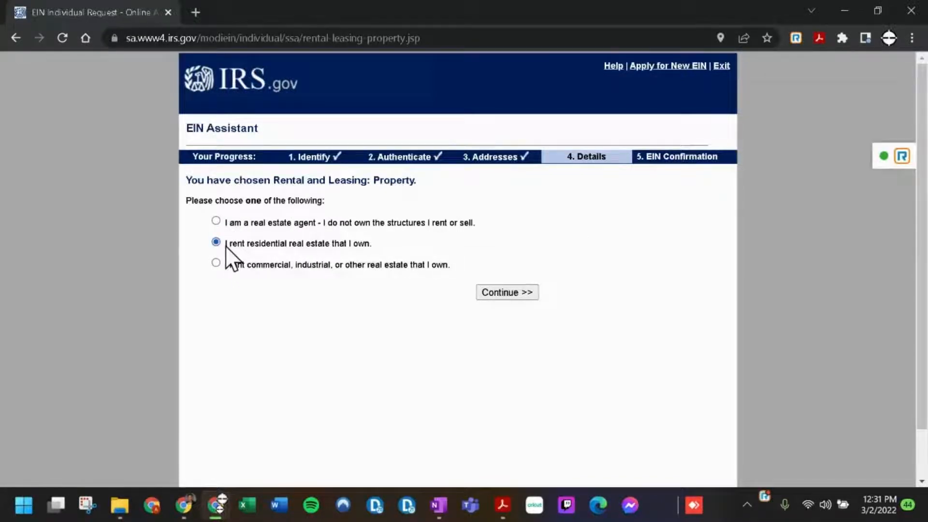
click(532, 297)
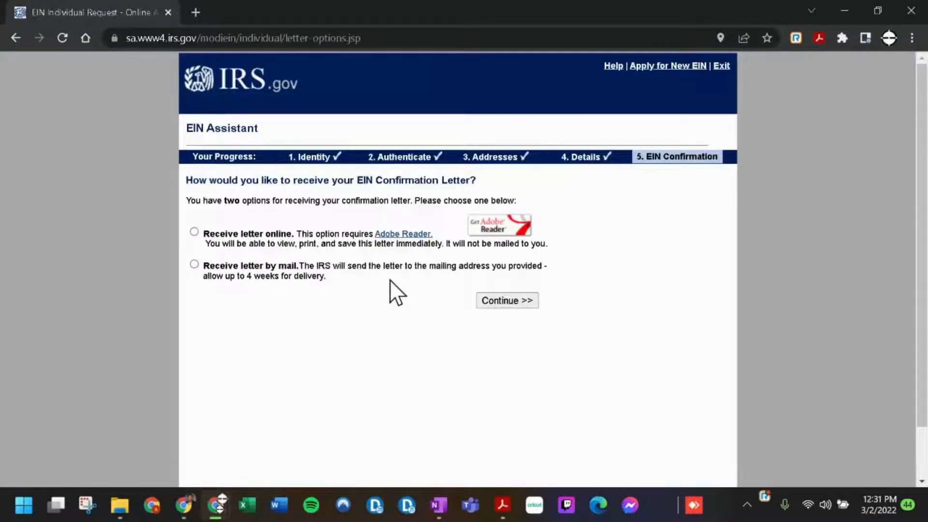
Step: Choose to receive the EIN Confirmation Letter online
scroll(389, 279, down, 1)
scroll(411, 254, up, 1)
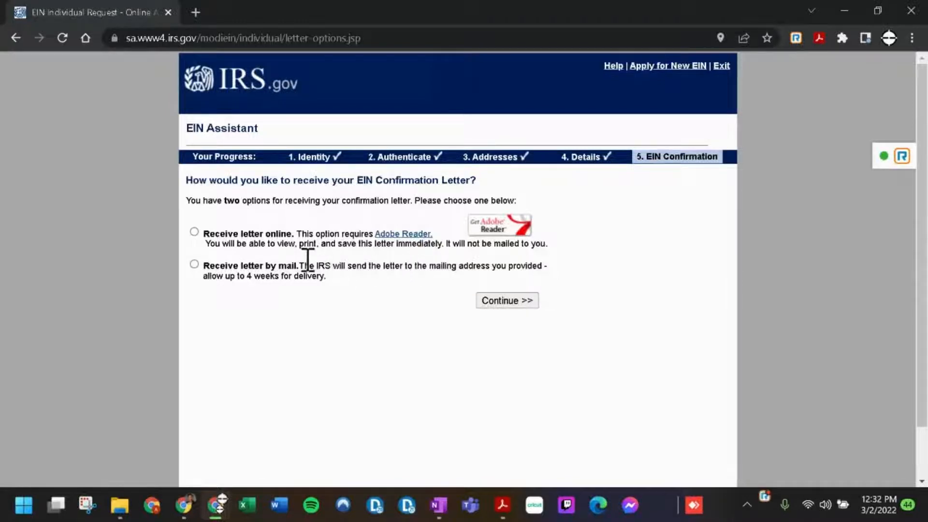
scroll(257, 229, down, 1)
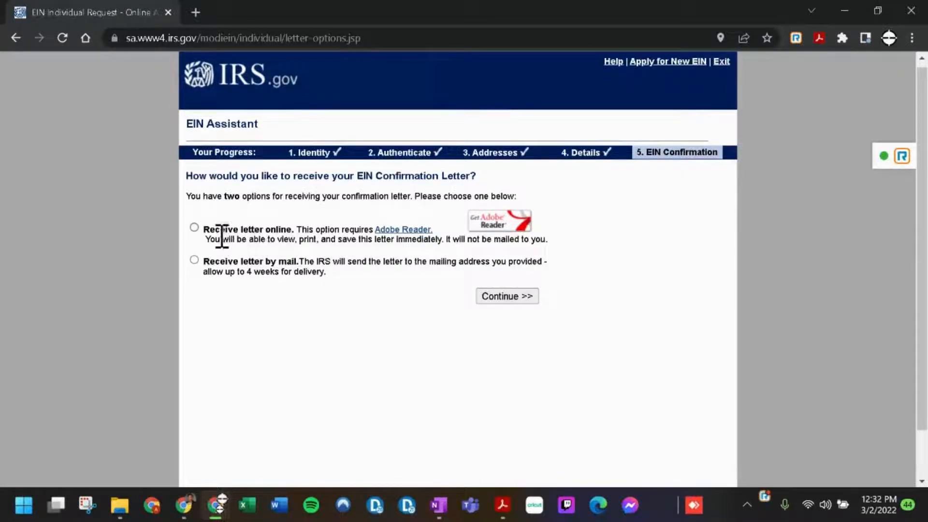
click(193, 228)
click(193, 259)
click(195, 228)
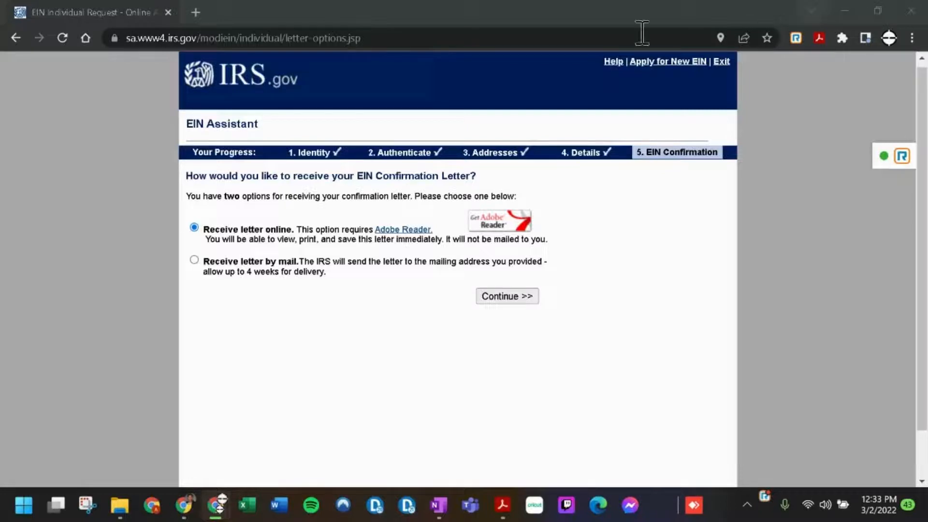
Step: Switch to Entity Formation Engagement Letter.pdf in Adobe Acrobat and examine the Form SS-4 fields from the legal name to the reason for applying
click(906, 10)
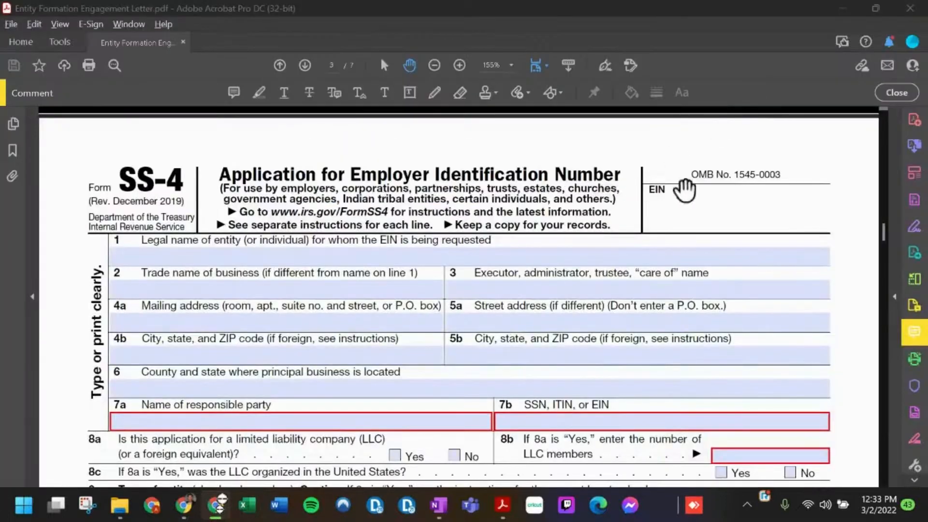
scroll(657, 189, down, 1)
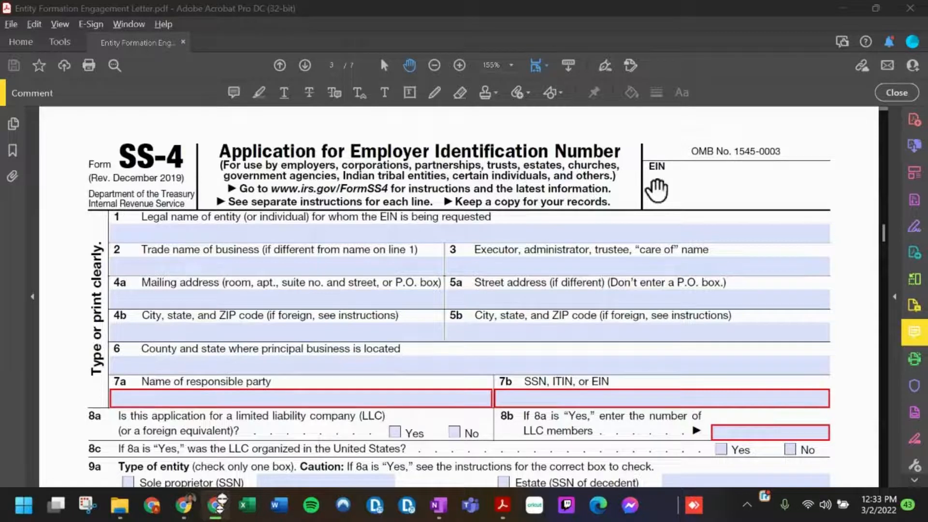
scroll(542, 179, down, 3)
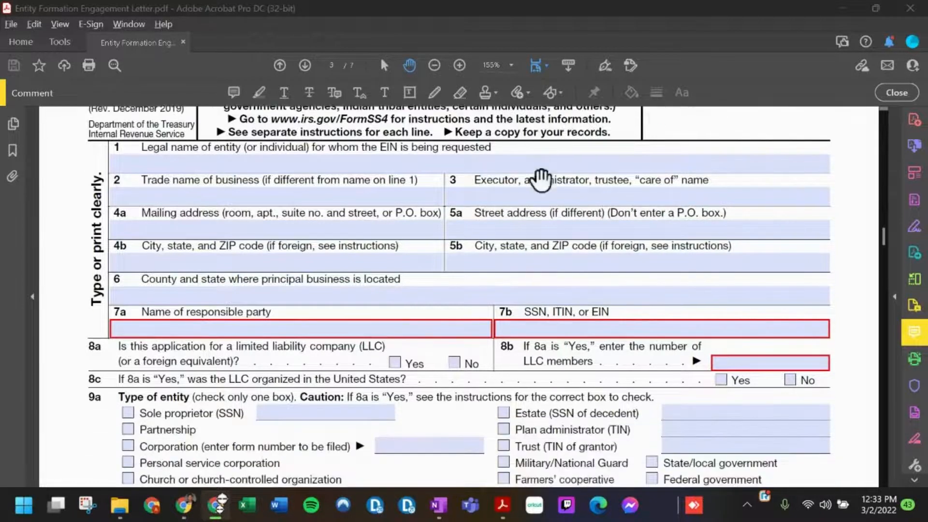
scroll(541, 180, down, 1)
scroll(541, 180, down, 4)
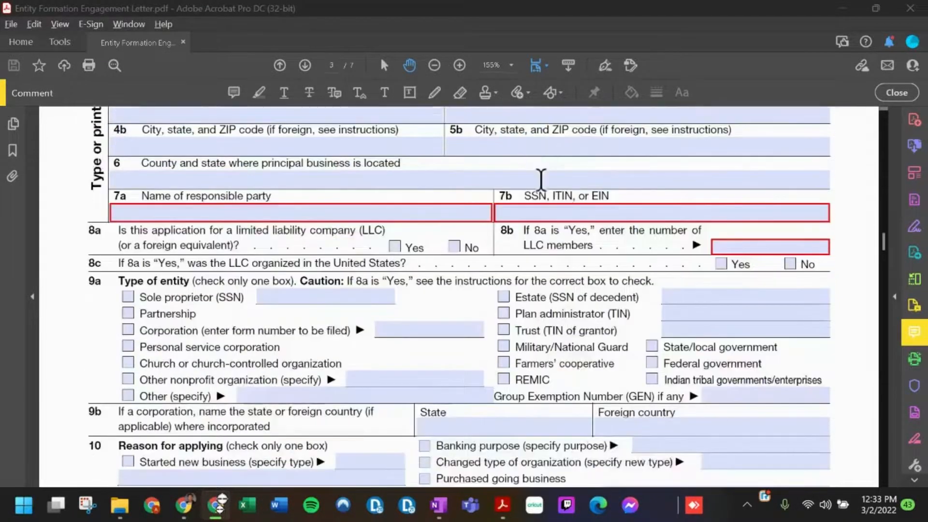
scroll(541, 180, down, 1)
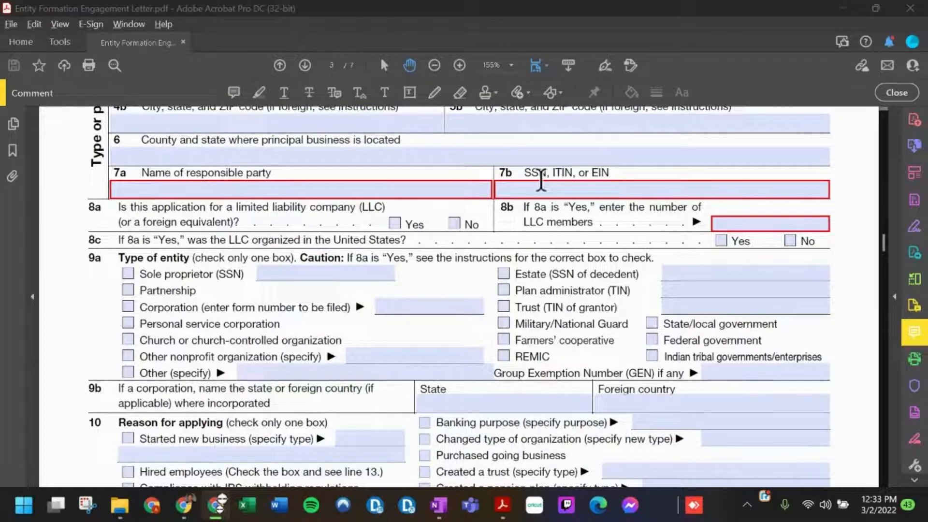
scroll(540, 180, up, 13)
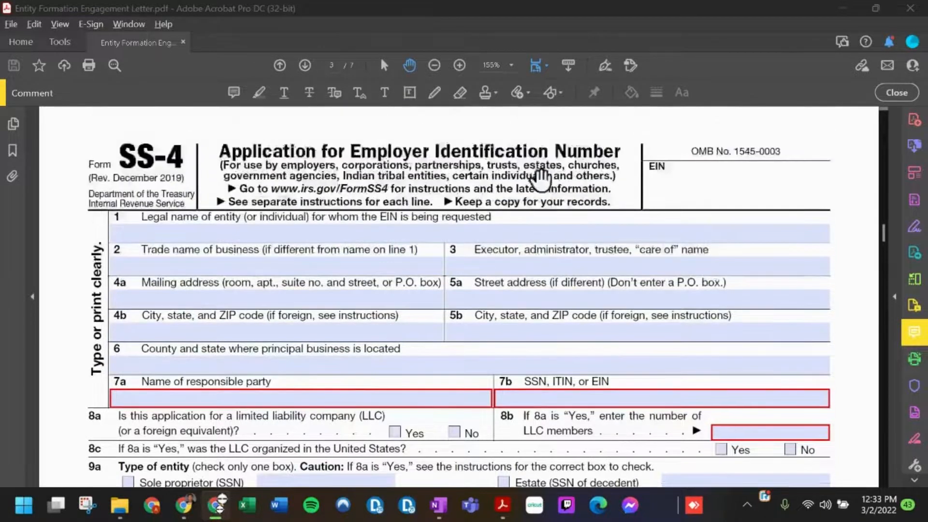
scroll(541, 180, down, 2)
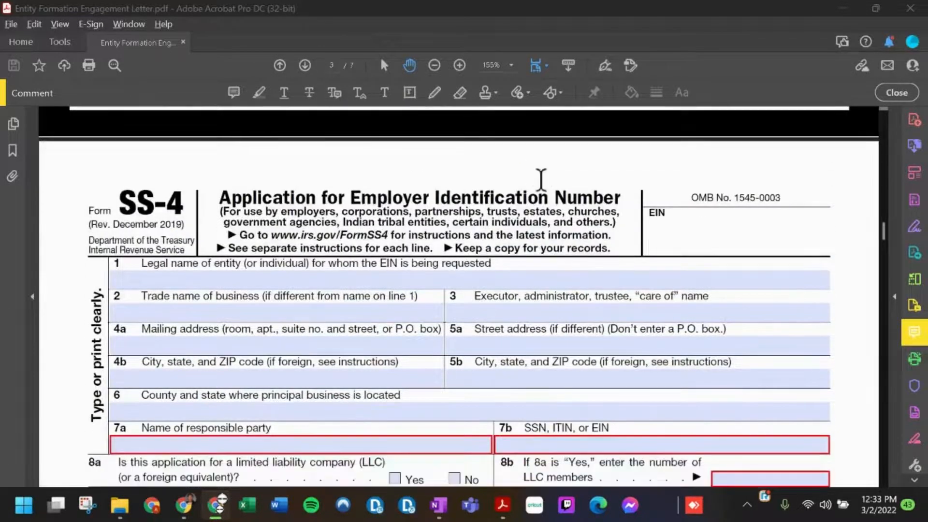